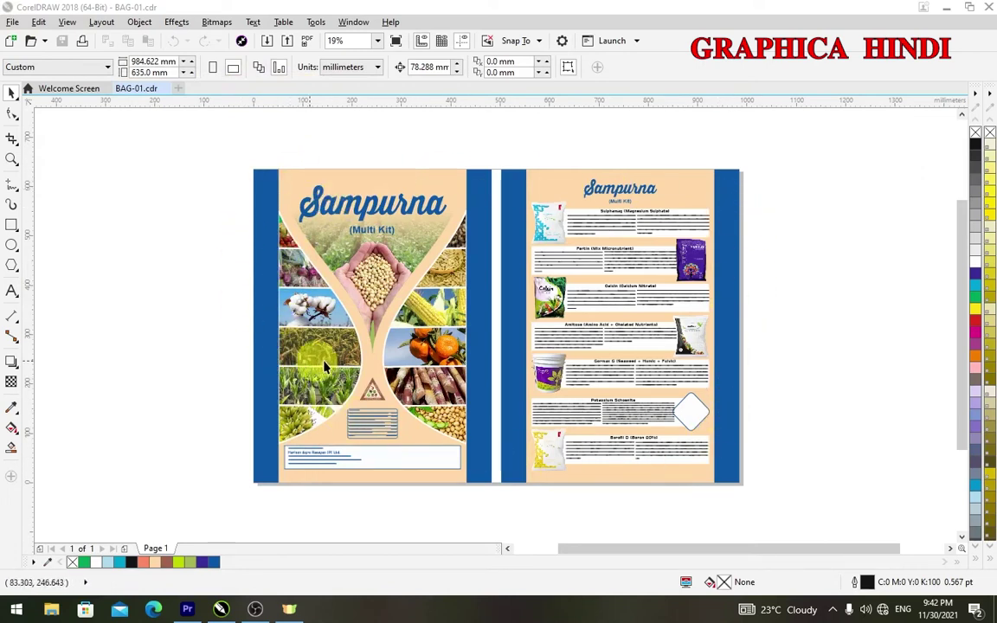
Examine the front and back artwork of the Sampurna bag, including the product descriptions and their text
scroll(678, 222, up, 2)
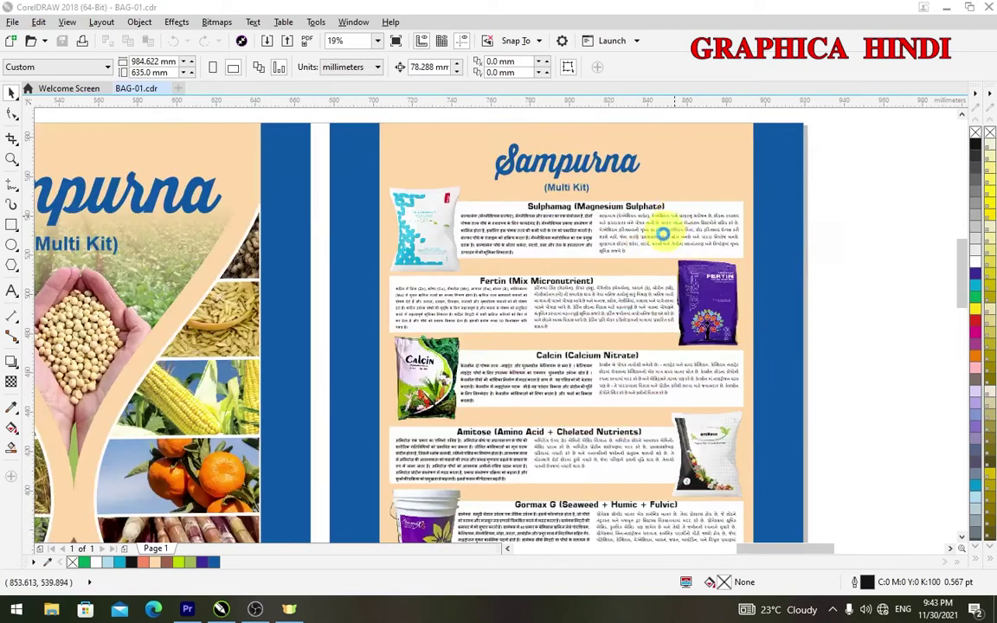
scroll(662, 234, up, 3)
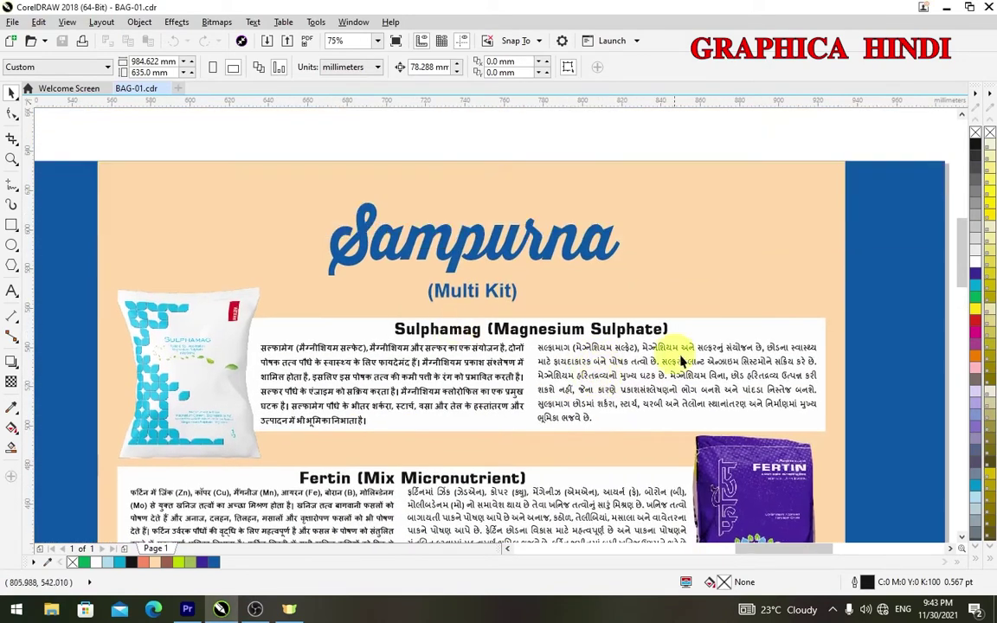
scroll(621, 445, down, 6)
scroll(589, 519, up, 4)
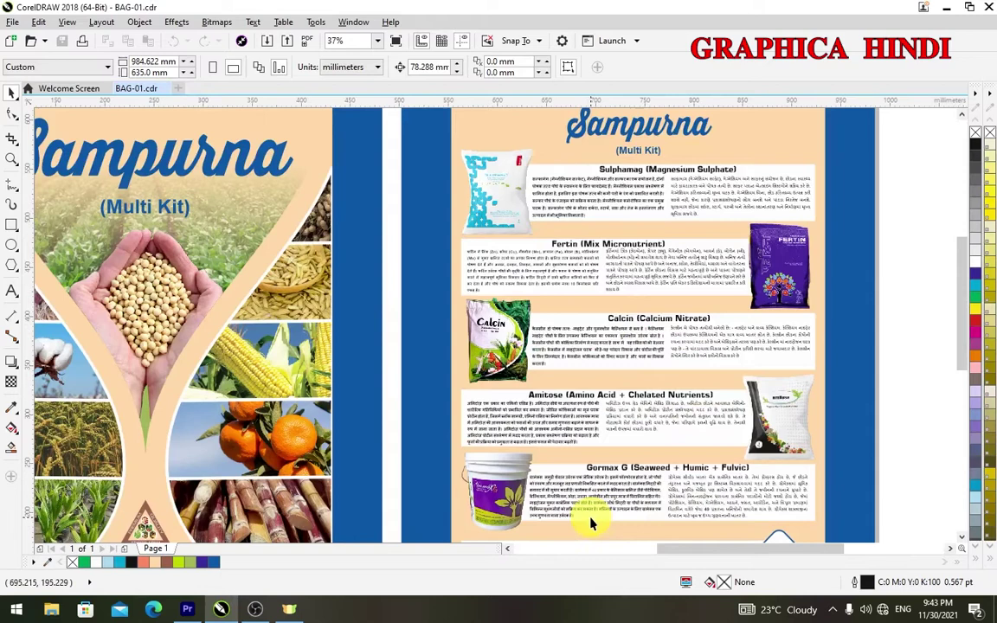
scroll(593, 511, up, 2)
scroll(597, 507, down, 3)
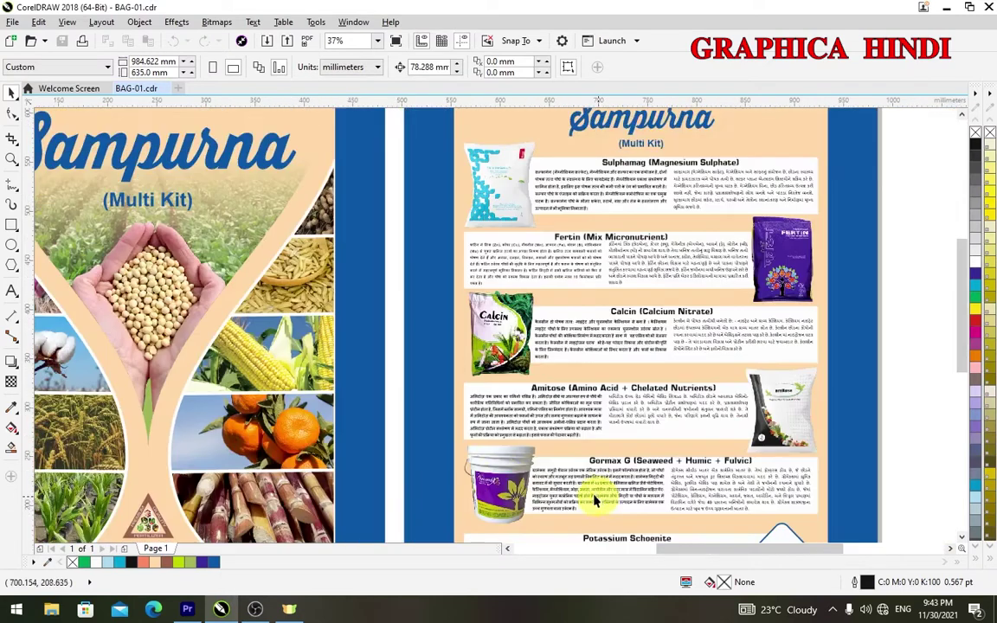
scroll(502, 424, up, 1)
scroll(595, 398, down, 3)
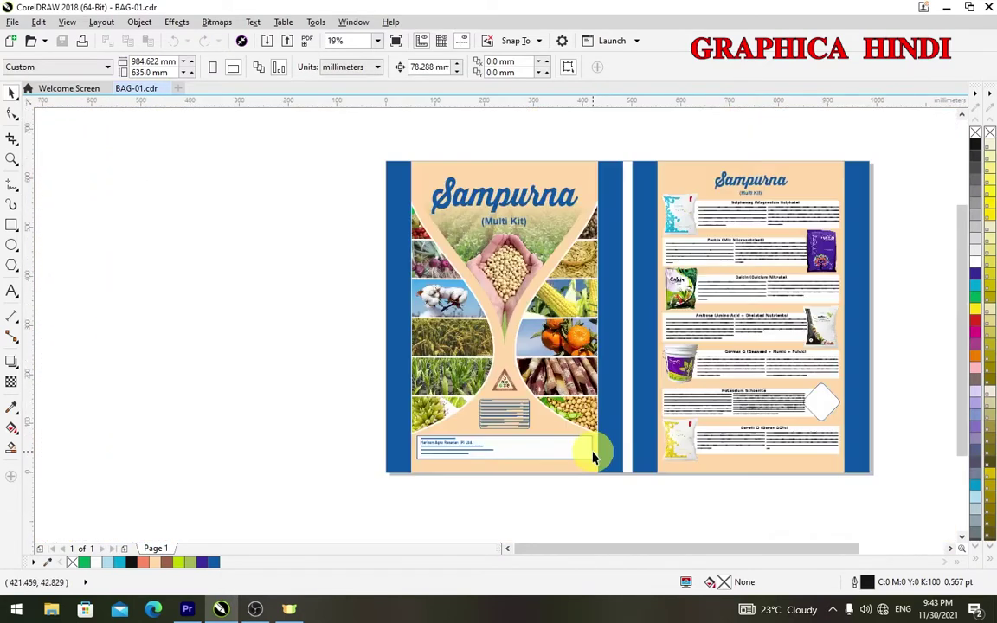
scroll(630, 350, up, 4)
scroll(635, 350, down, 4)
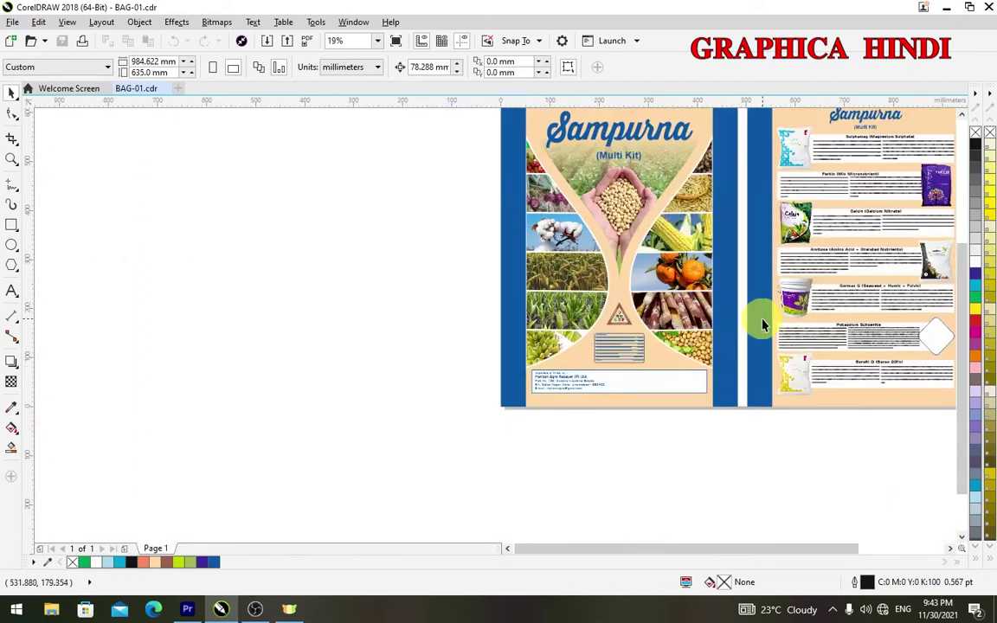
drag(764, 323, 434, 397)
scroll(499, 262, up, 4)
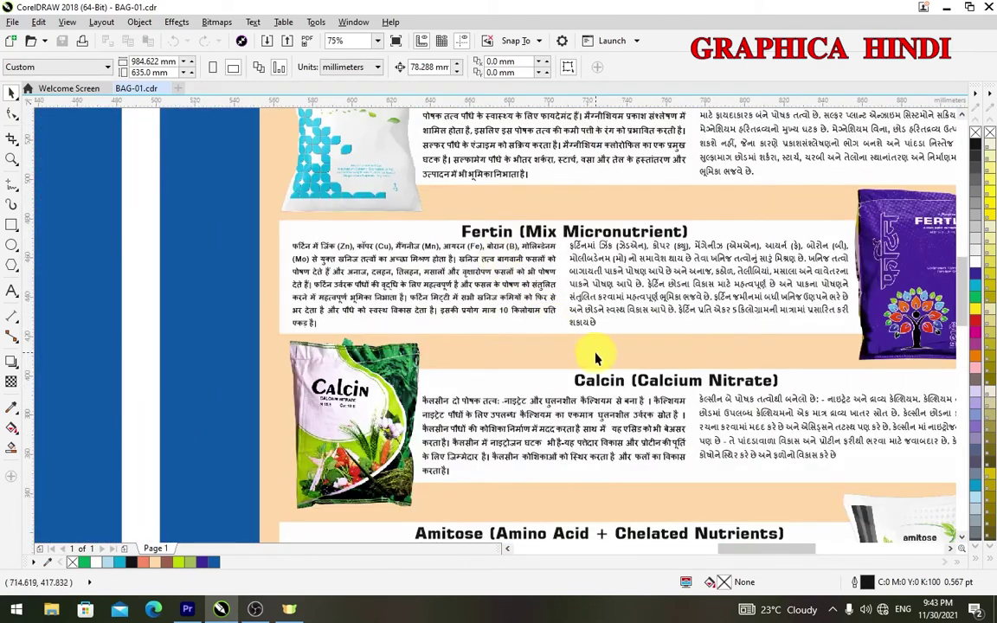
scroll(596, 352, down, 4)
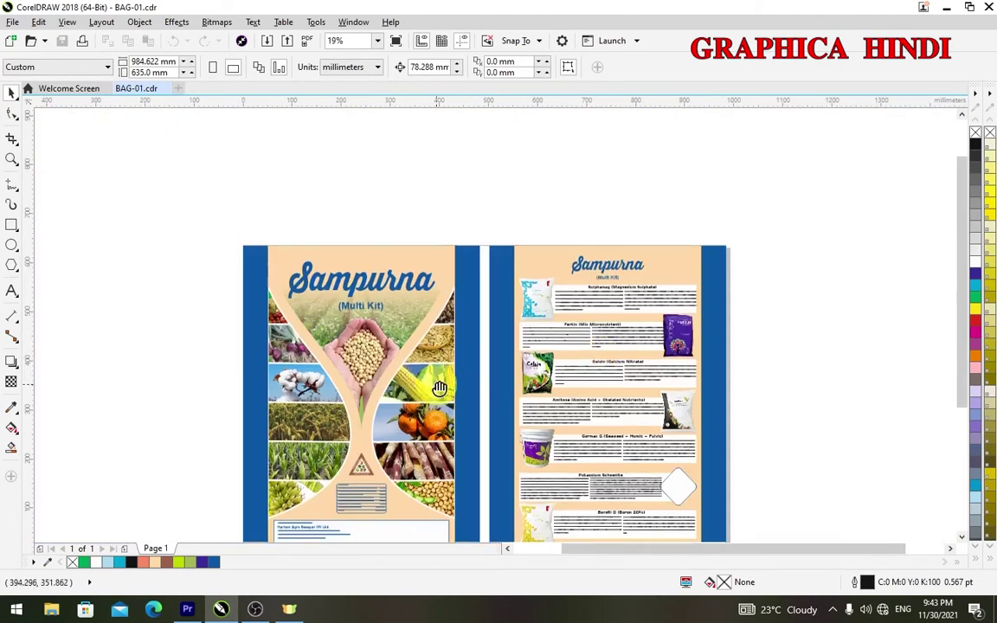
drag(427, 413, 433, 356)
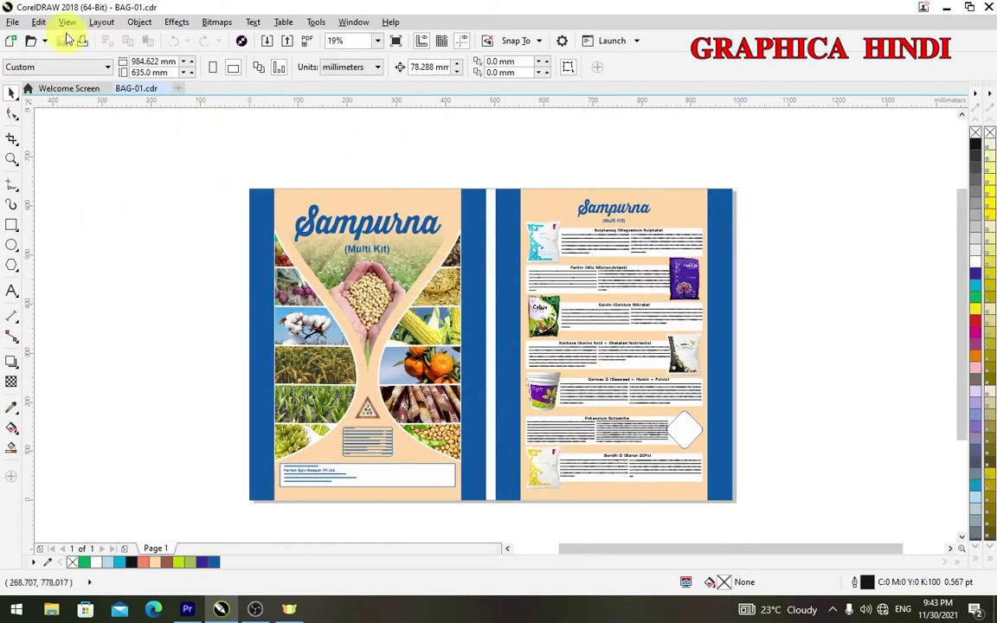
Open the command customization options and list the commands in the File category
click(316, 26)
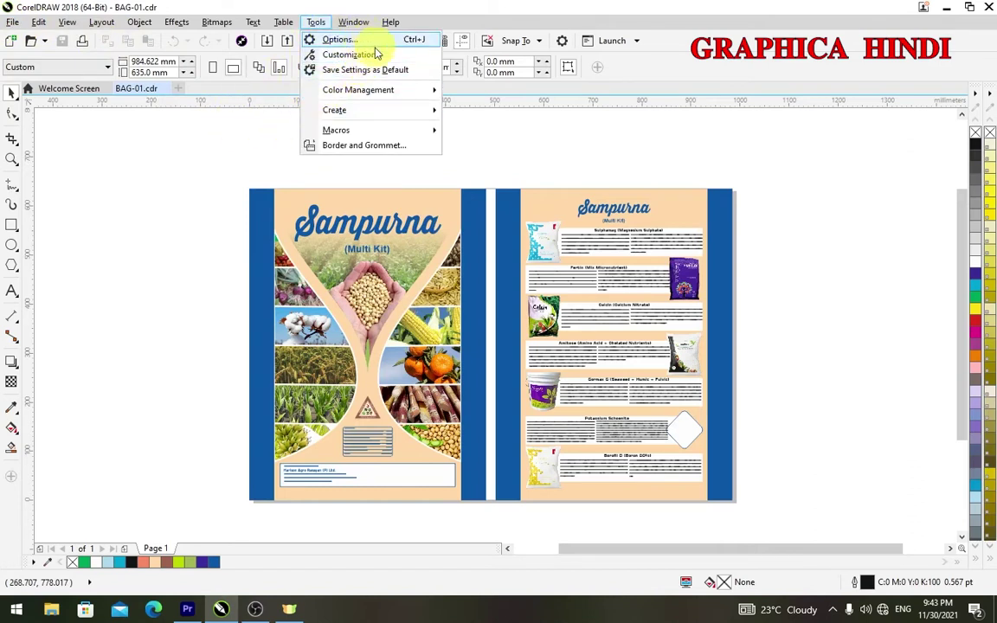
click(350, 41)
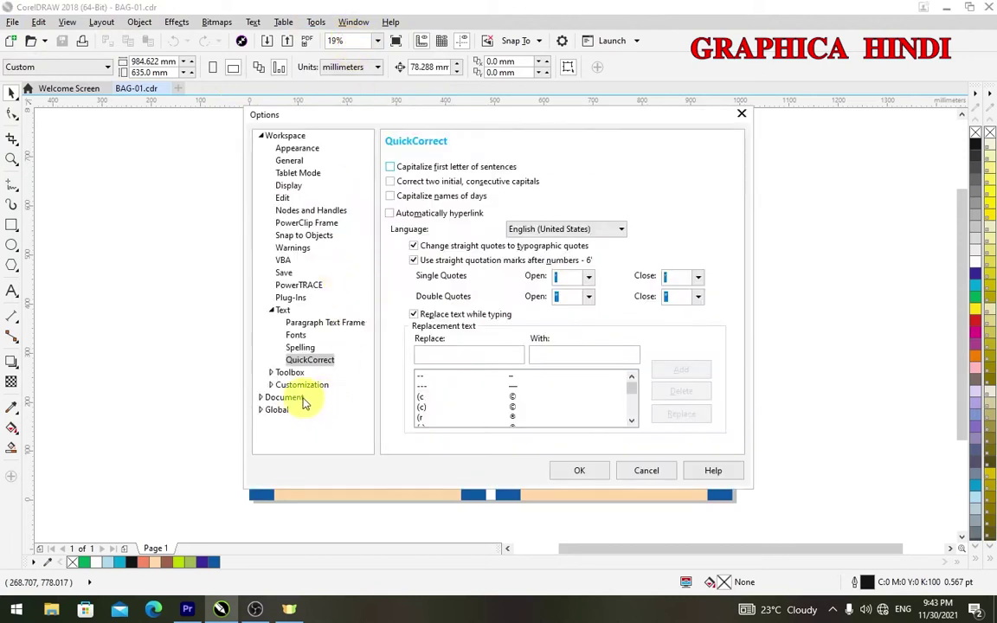
click(270, 387)
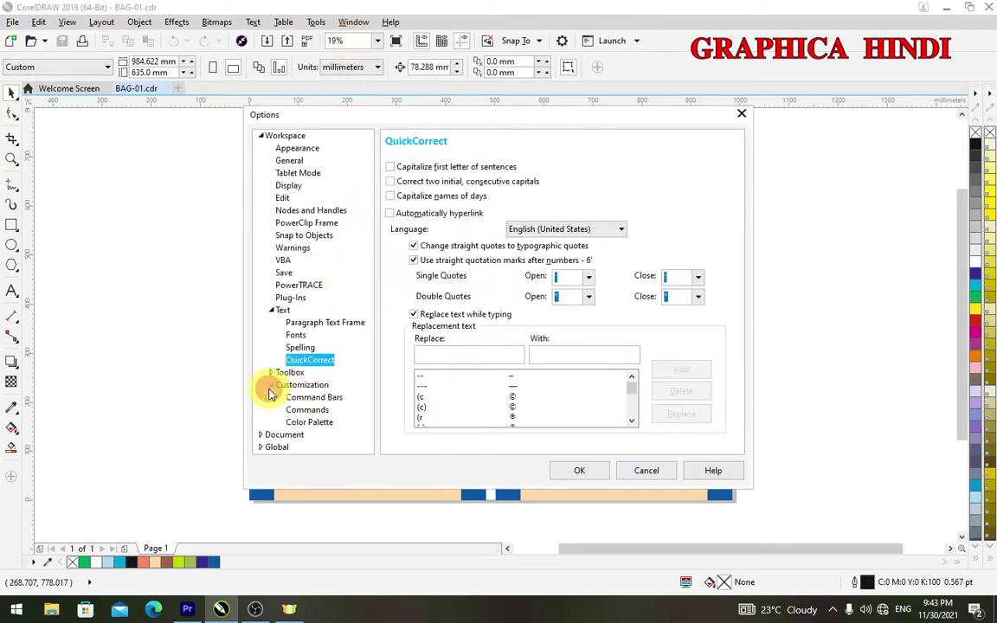
click(322, 413)
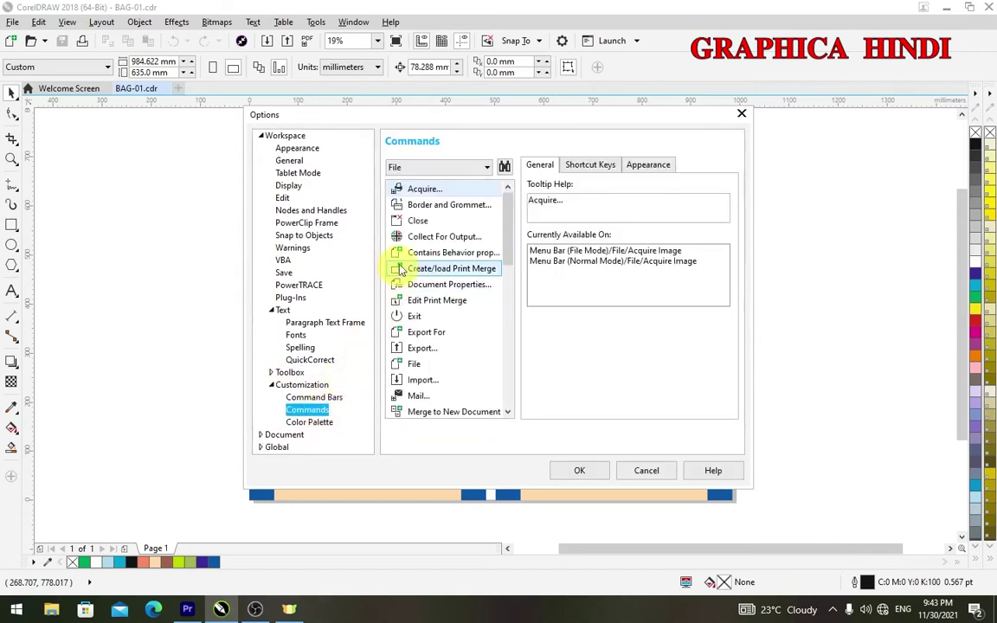
click(434, 168)
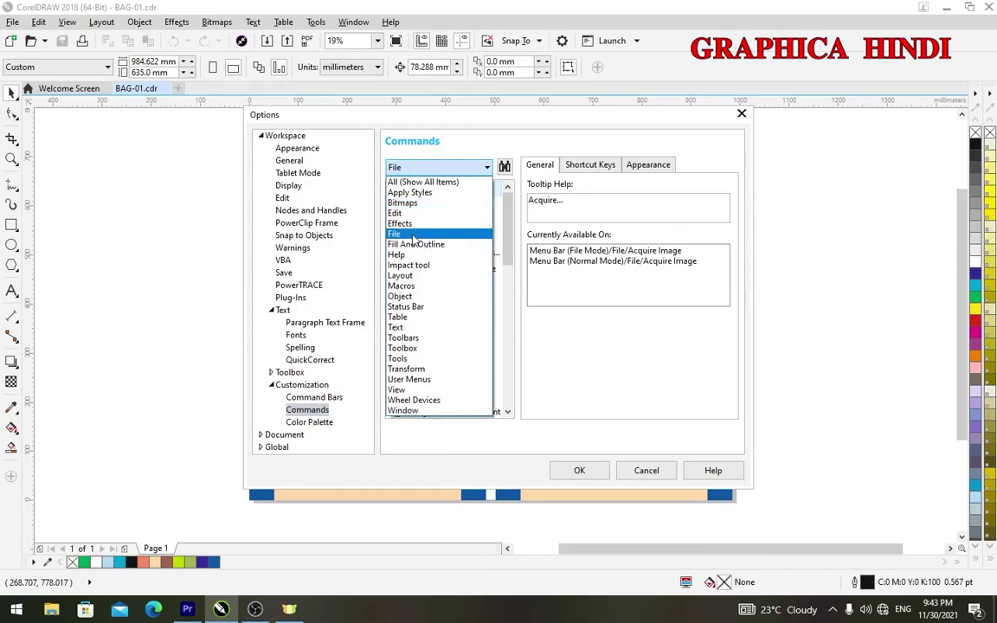
click(413, 234)
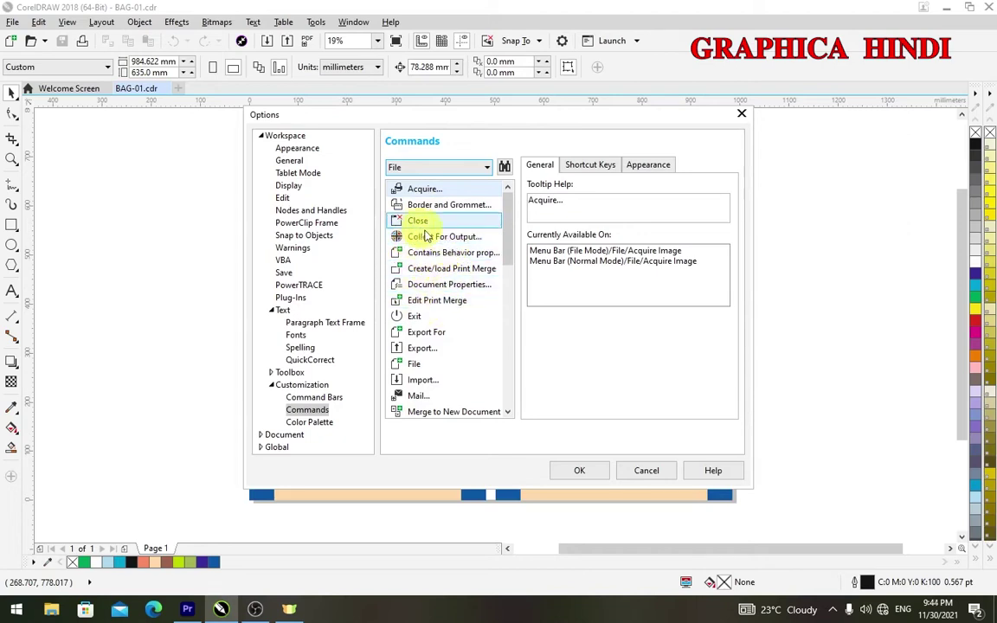
Add the Collect For Output command to the File menu between Print Preview and Document Properties, and accept the options
click(440, 237)
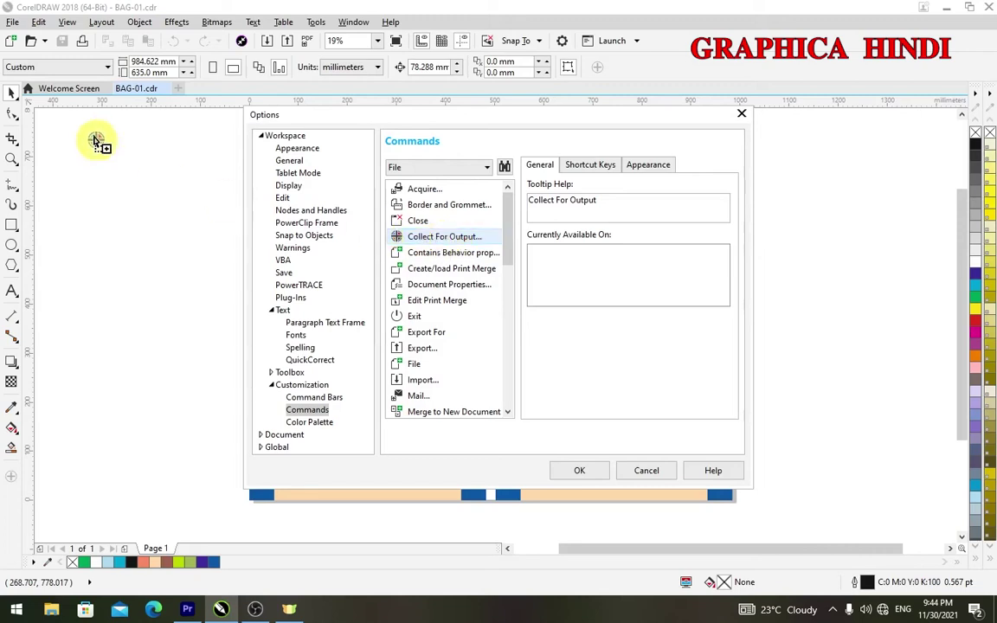
click(13, 24)
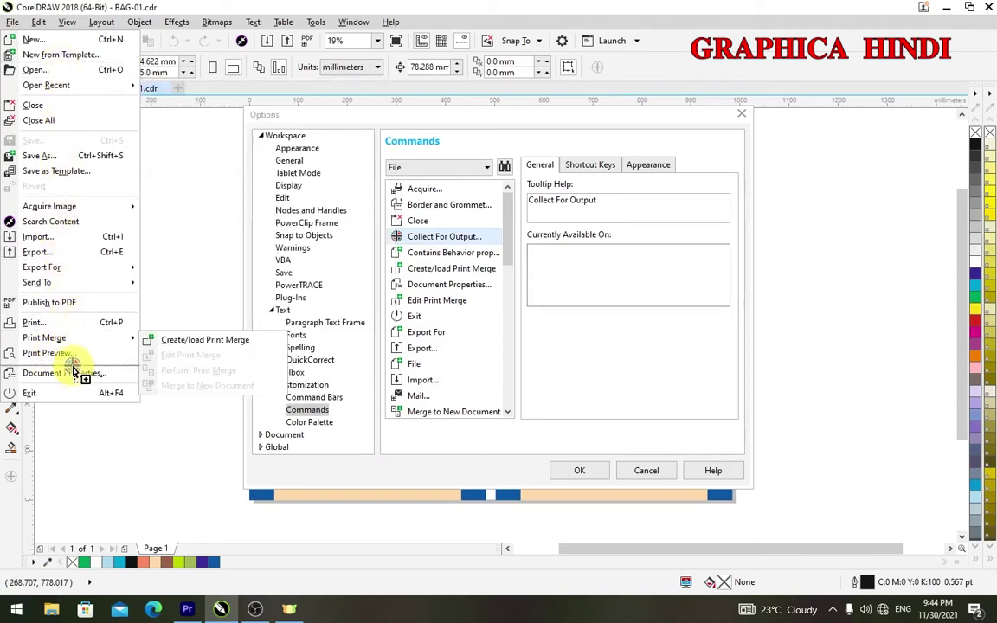
drag(73, 368, 67, 374)
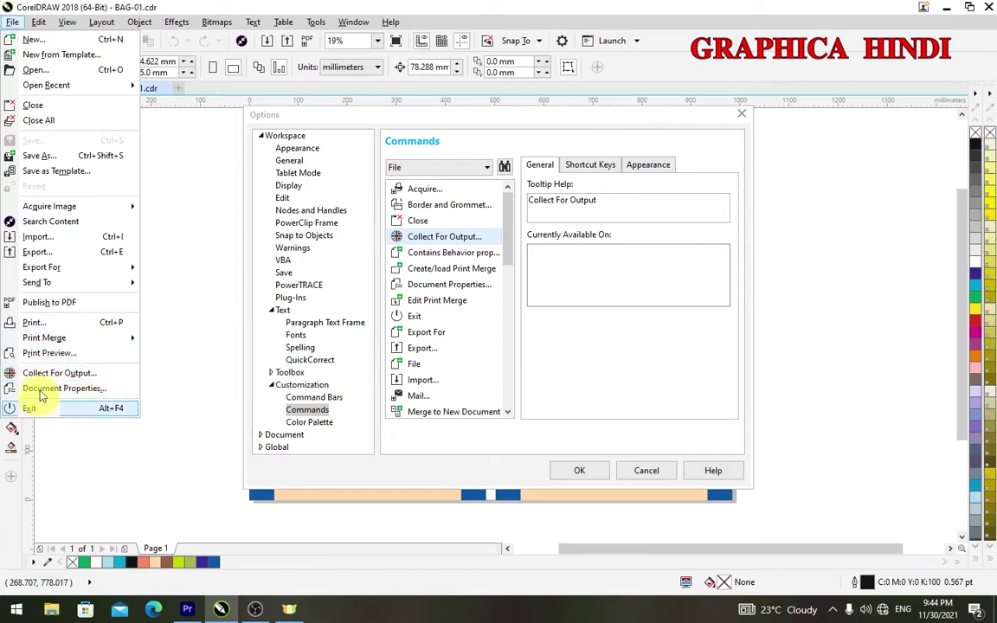
click(50, 221)
click(139, 22)
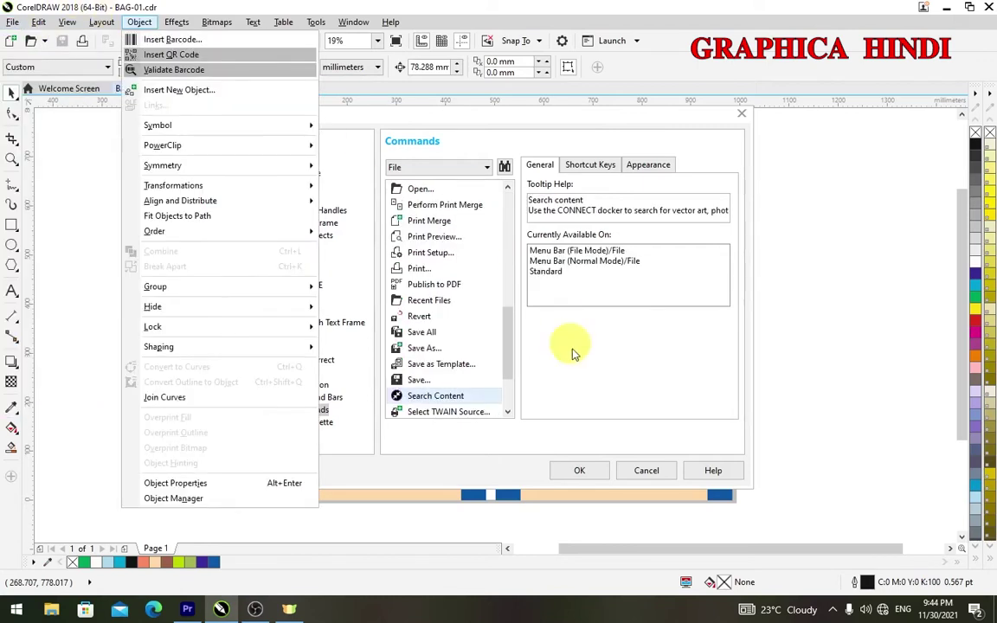
click(594, 472)
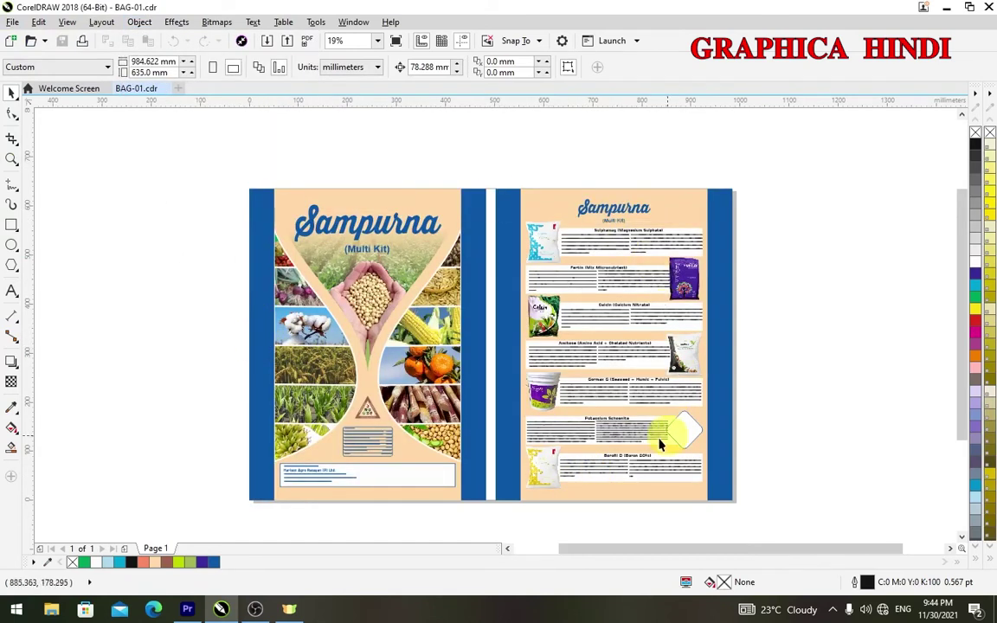
Select the grouped bag artwork and start Collect For Output with all associated files gathered automatically
click(620, 308)
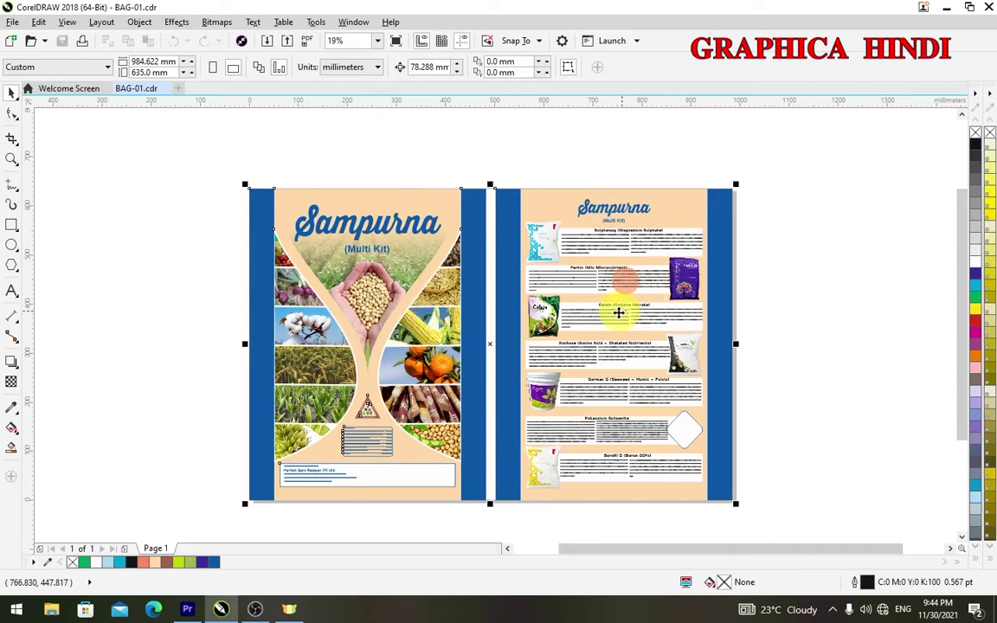
click(276, 394)
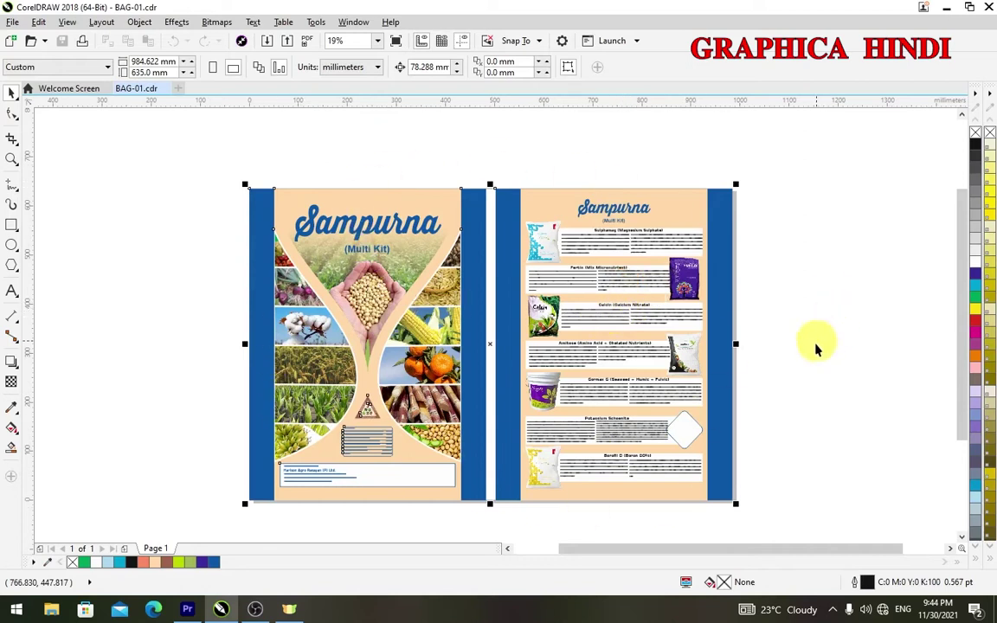
click(772, 333)
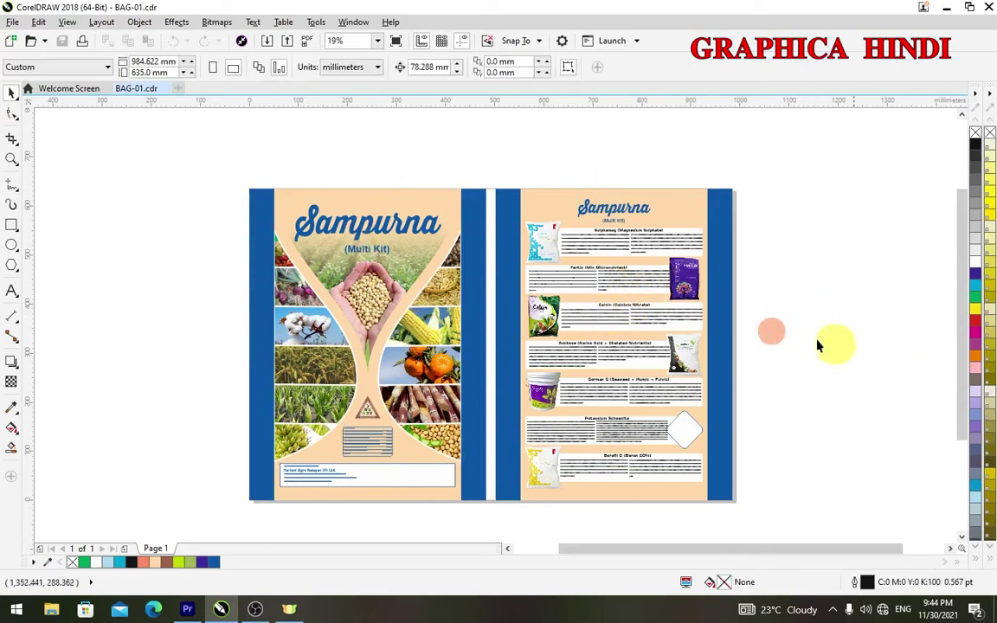
click(620, 296)
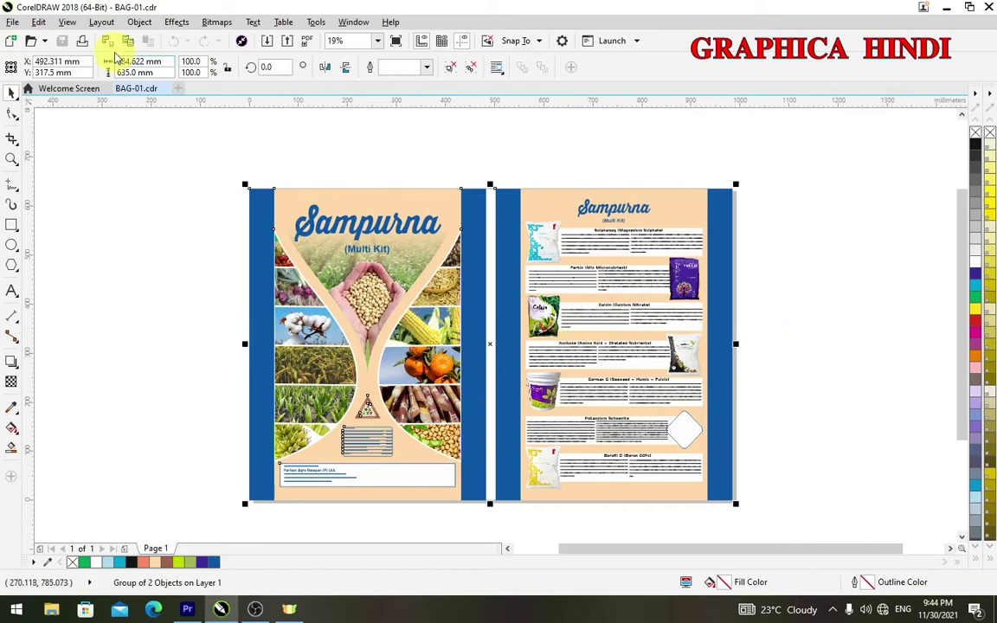
click(13, 22)
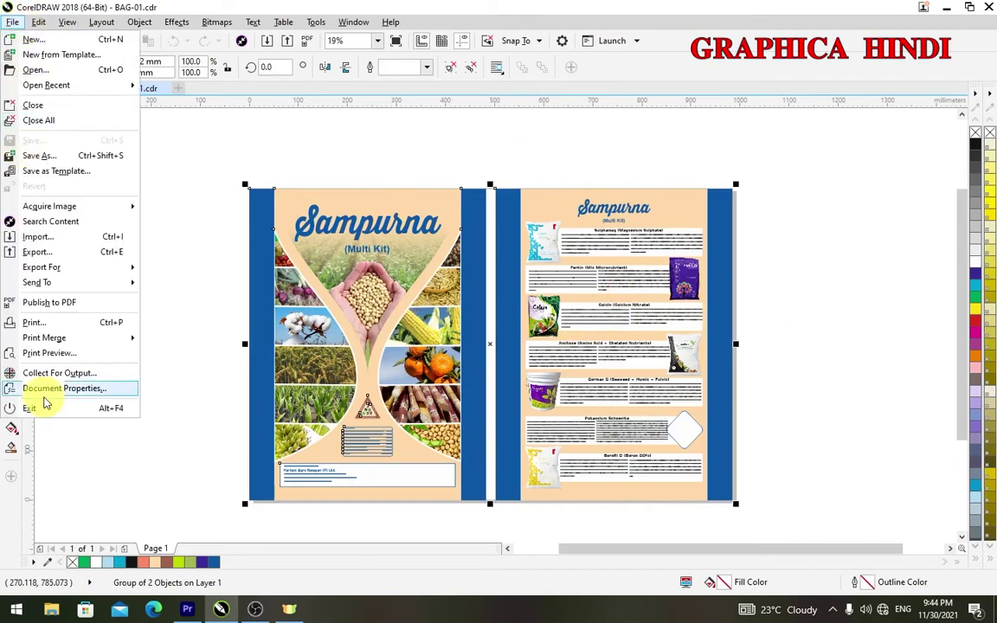
click(70, 374)
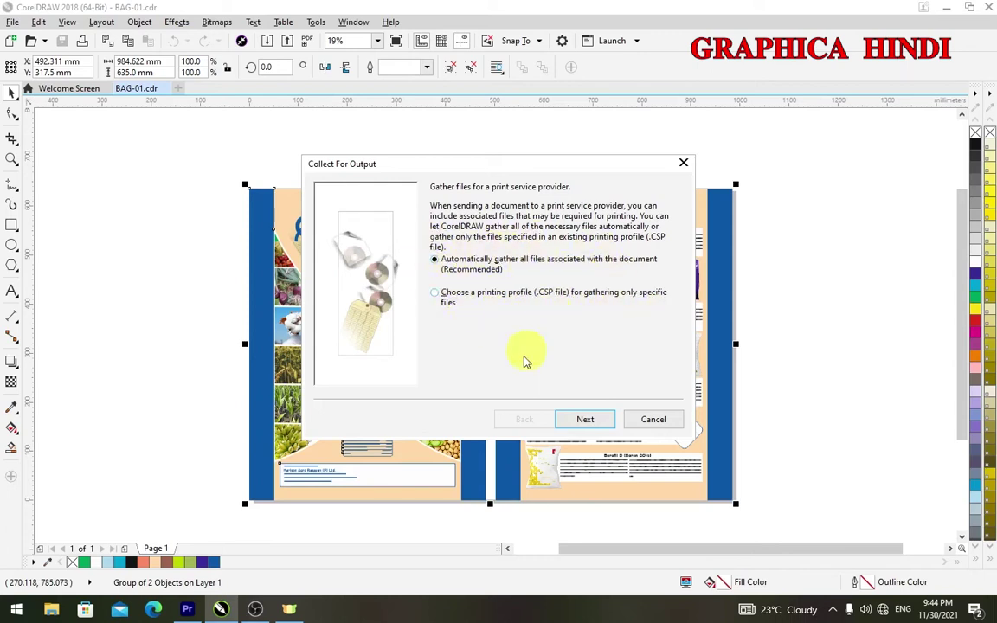
click(586, 421)
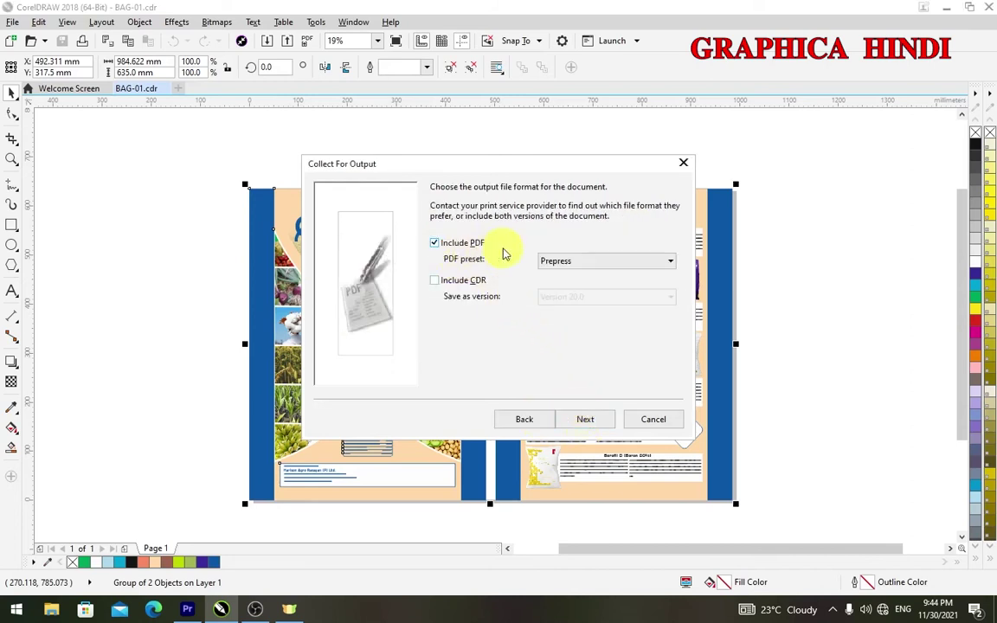
Include a CDR copy saved as Version 16.0 alongside the Prepress PDF in the output
click(435, 281)
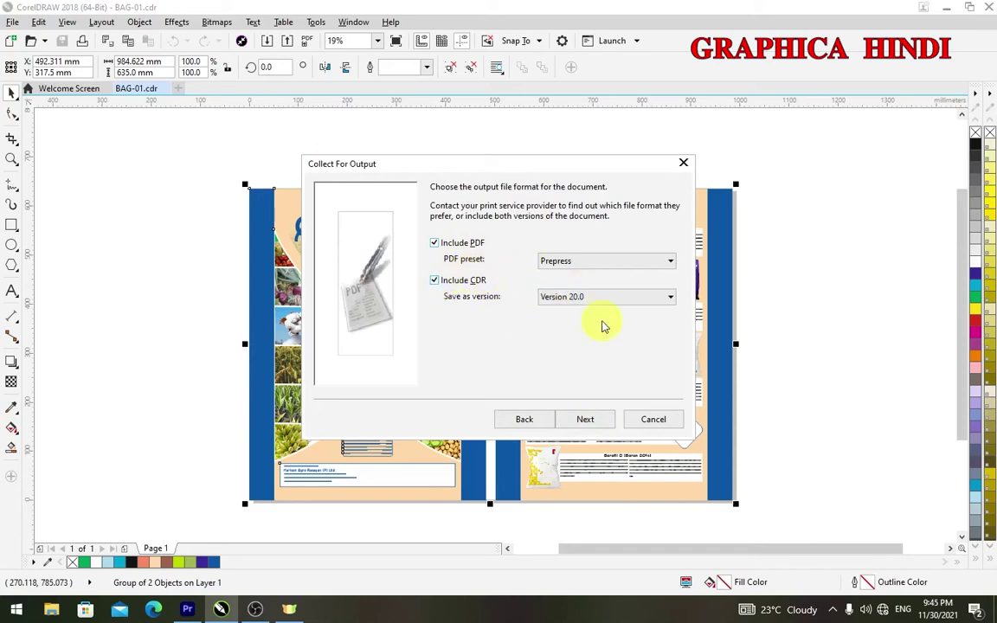
click(617, 299)
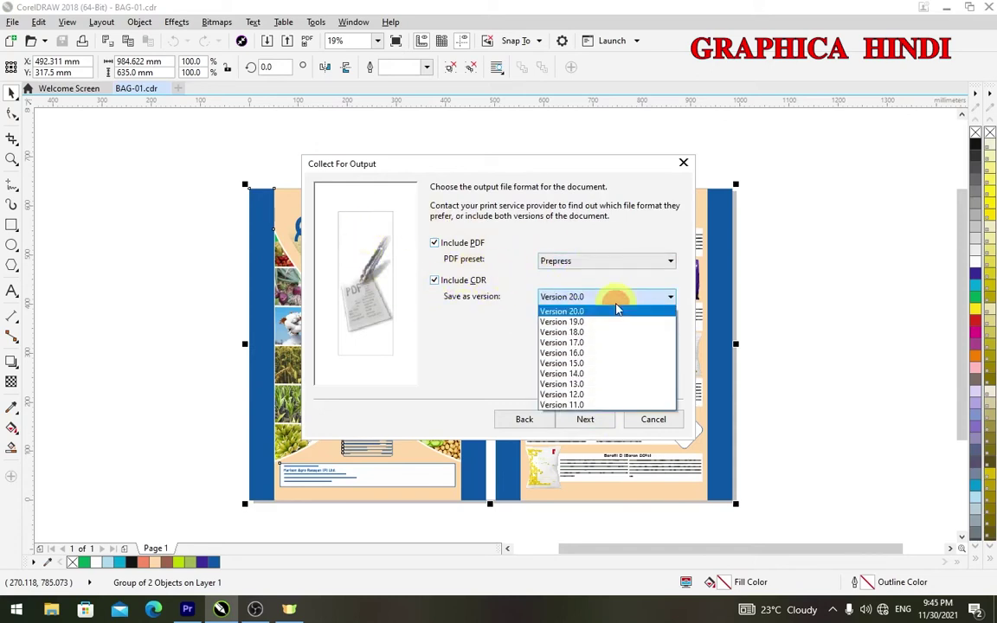
click(608, 354)
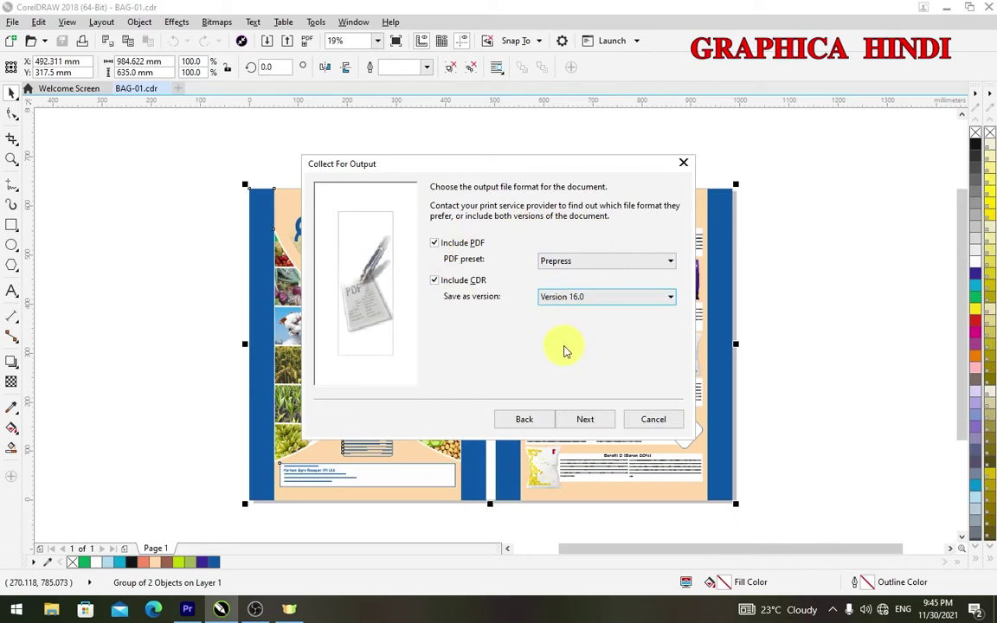
click(581, 420)
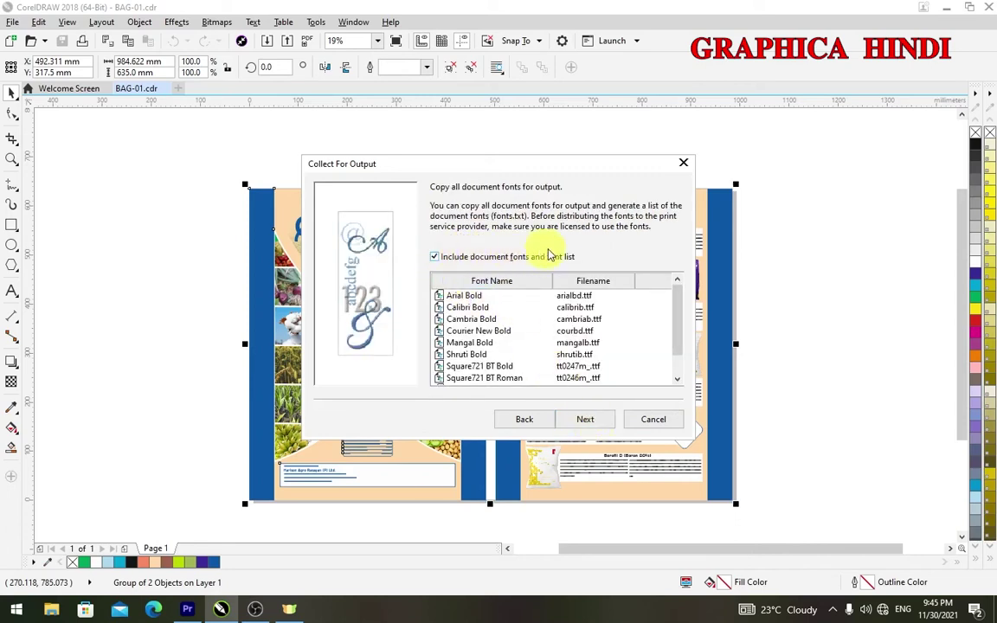
Review the document font list, keep the fonts and color profiles included, and proceed to the output folder choice
drag(672, 291, 675, 366)
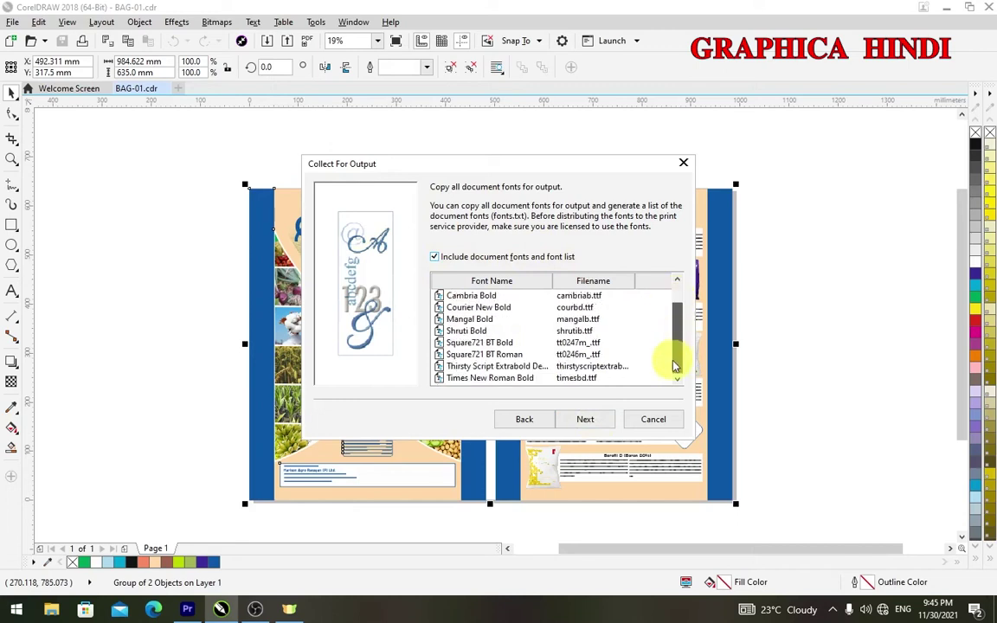
click(675, 286)
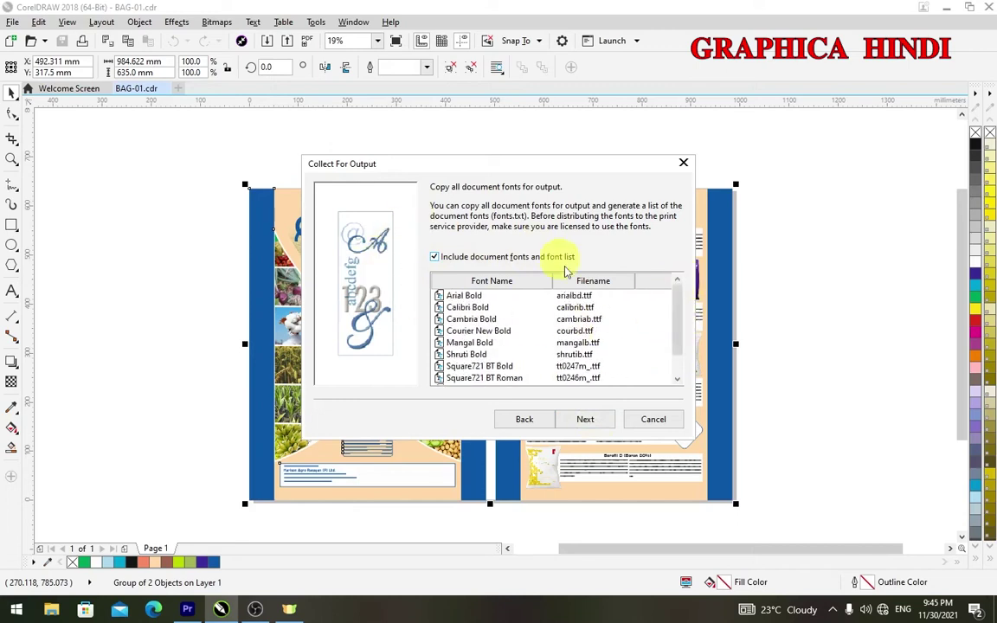
click(589, 422)
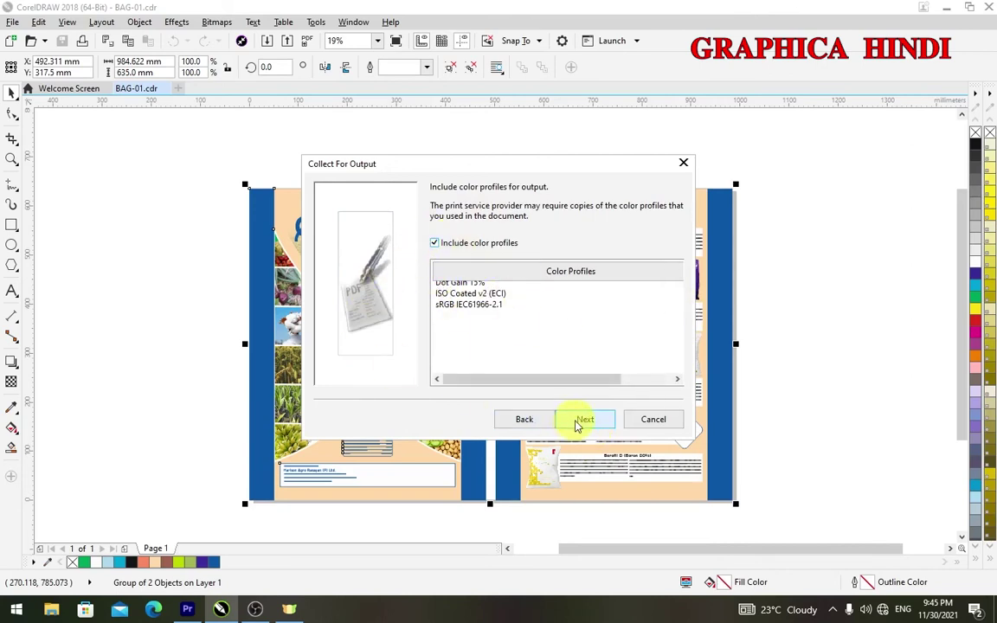
click(580, 421)
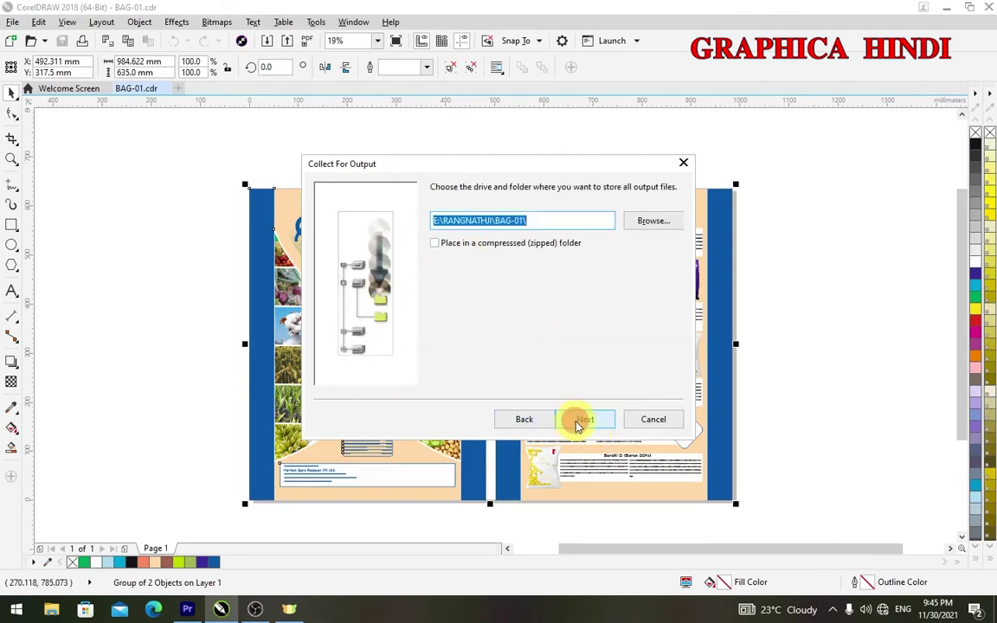
Try the compressed (zipped) folder option and choose the Desktop as the storage location for the output files
click(446, 248)
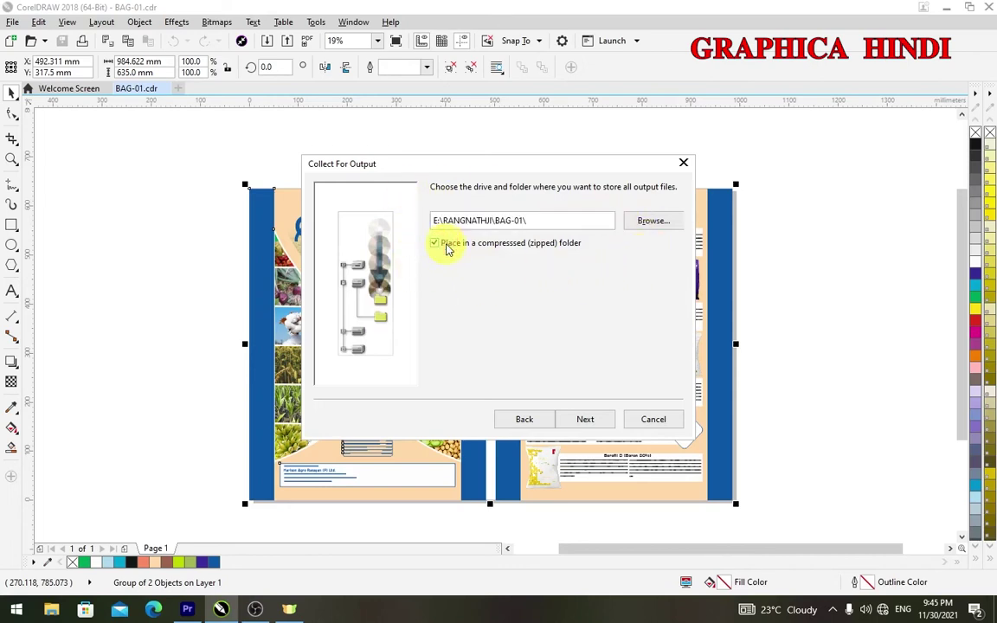
click(656, 222)
drag(590, 290, 590, 263)
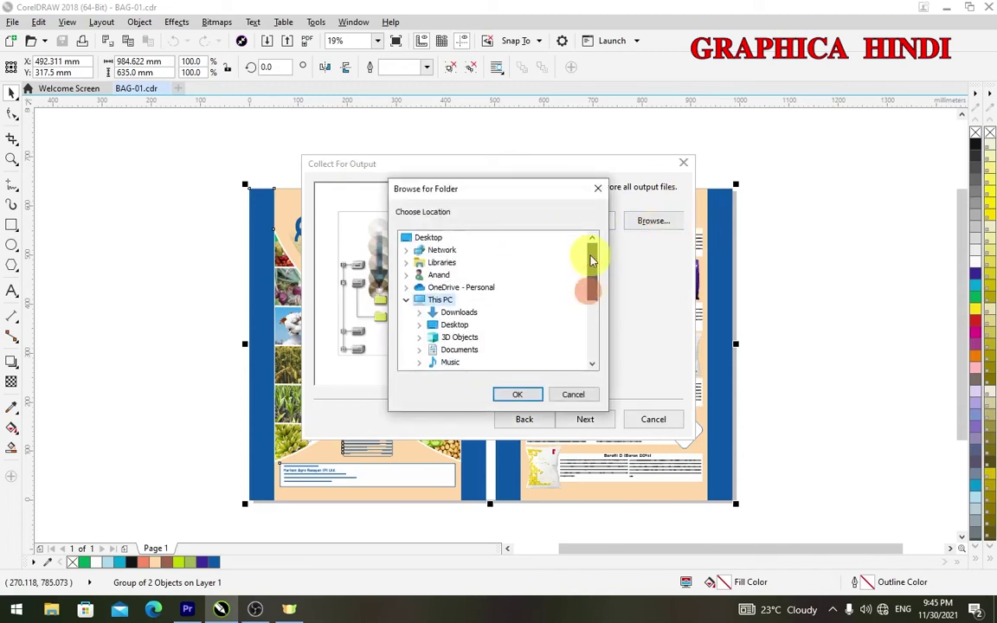
click(428, 238)
click(509, 395)
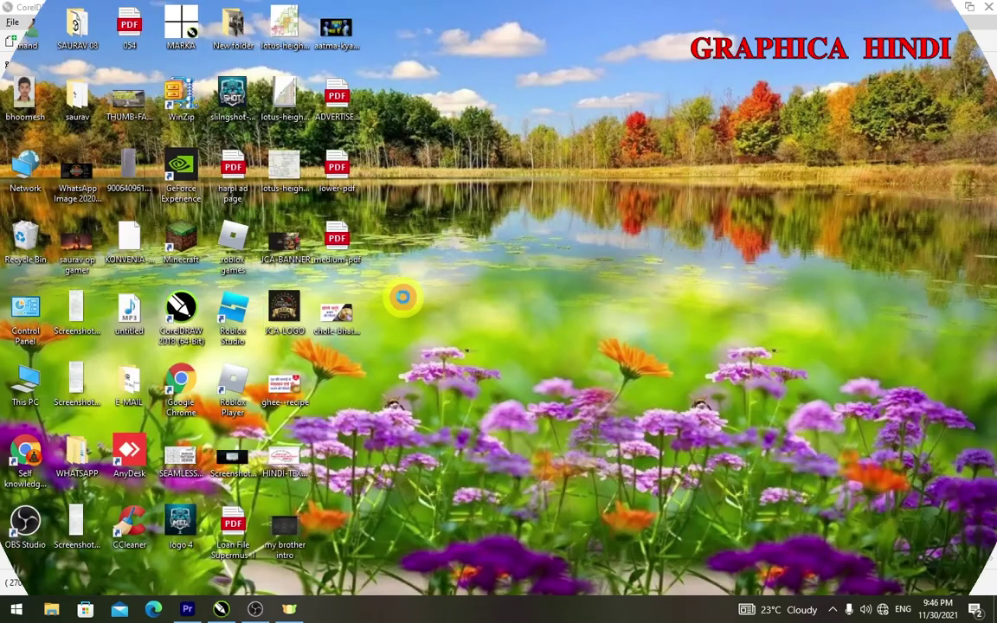
Create a new folder named collect on the Windows desktop
right_click(403, 297)
mouse_move(454, 433)
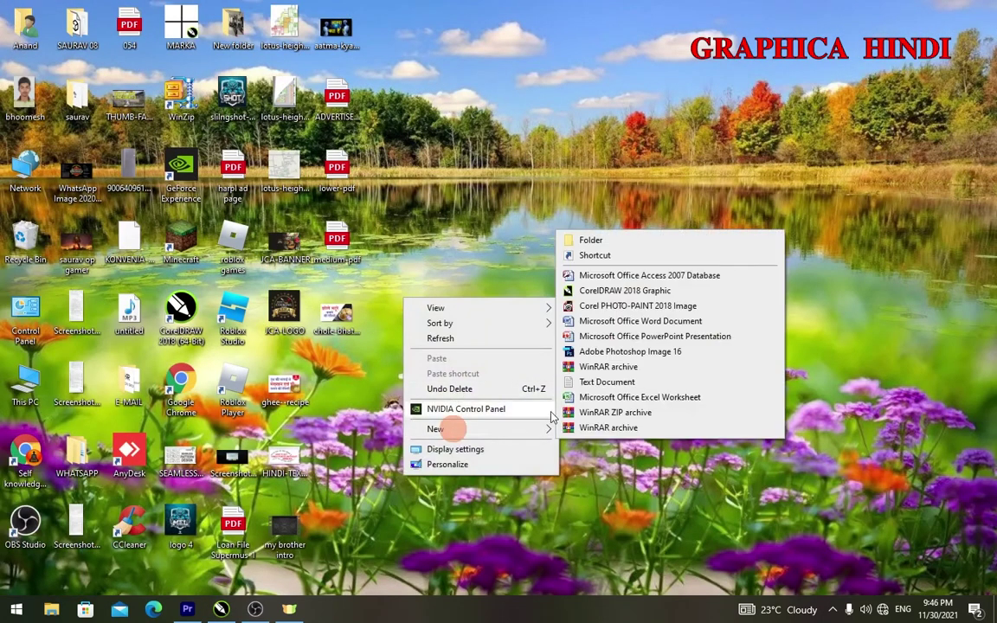
click(594, 245)
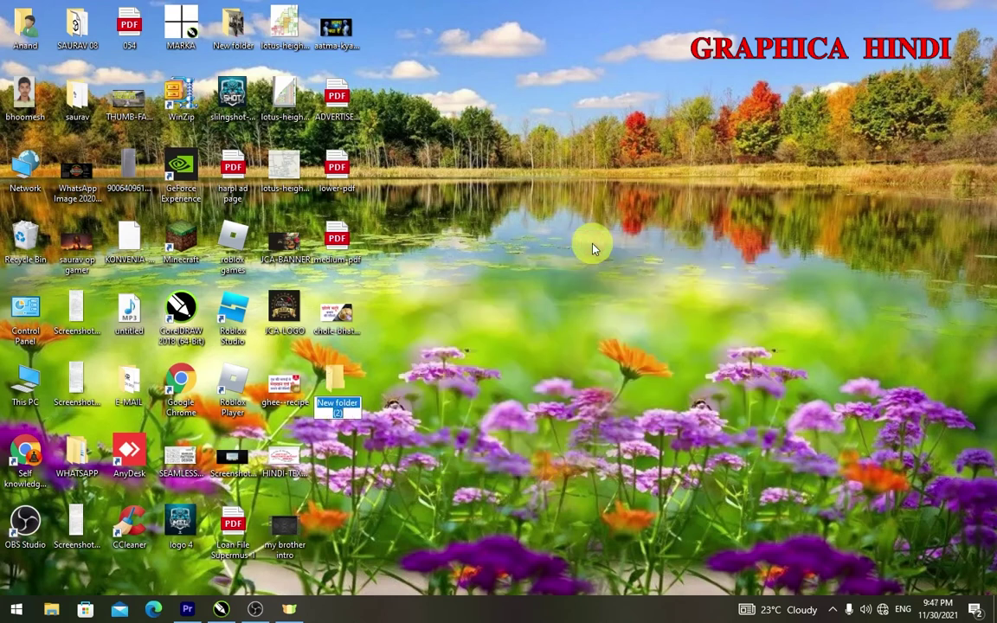
text(collect)
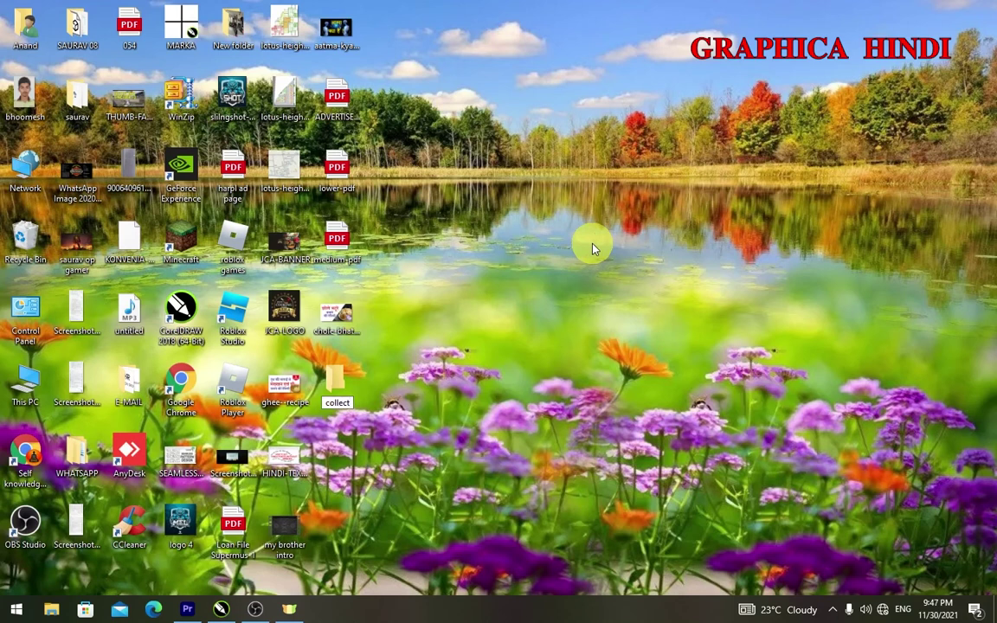
key(Return)
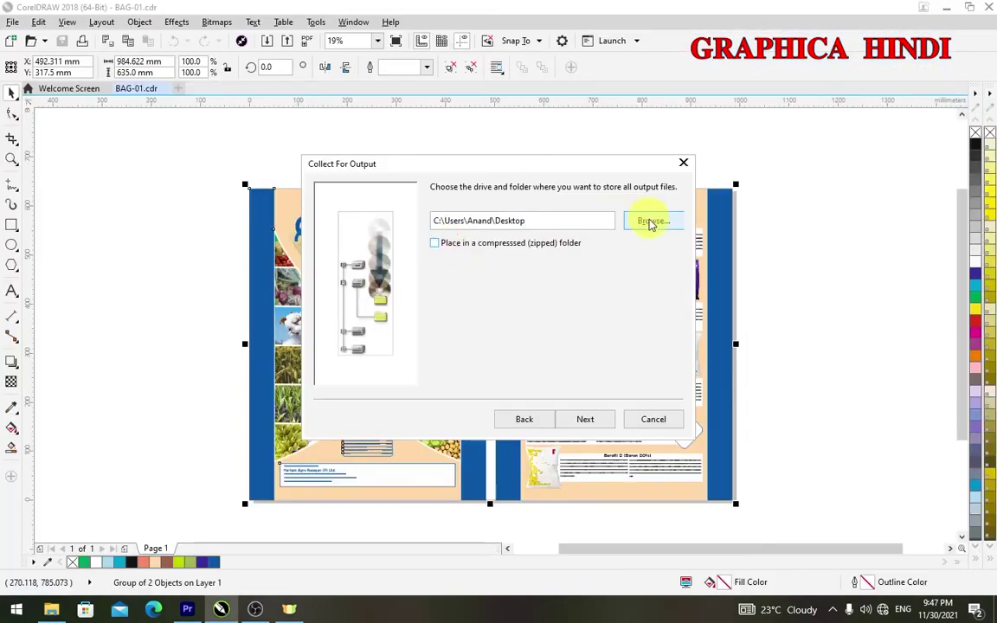
Set the output location to the collect folder on the Desktop, without zipping, and generate the output files
click(651, 224)
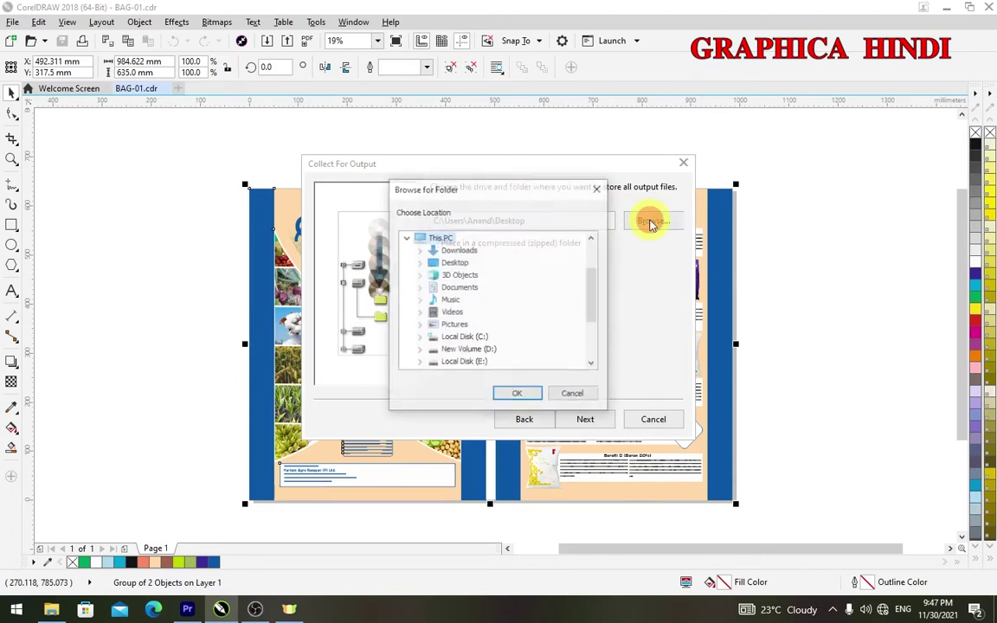
scroll(509, 295, down, 3)
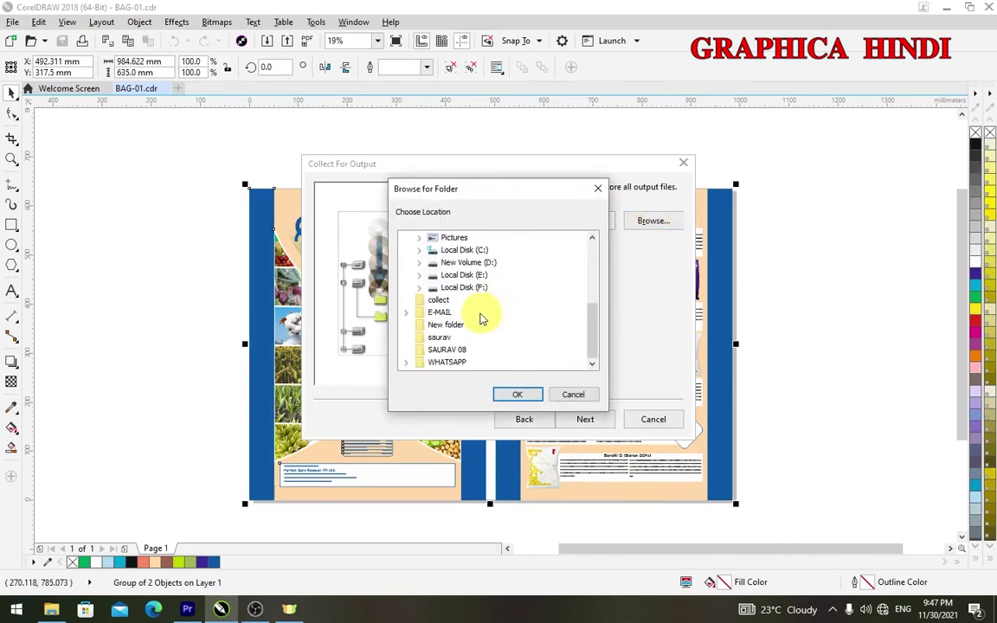
click(439, 299)
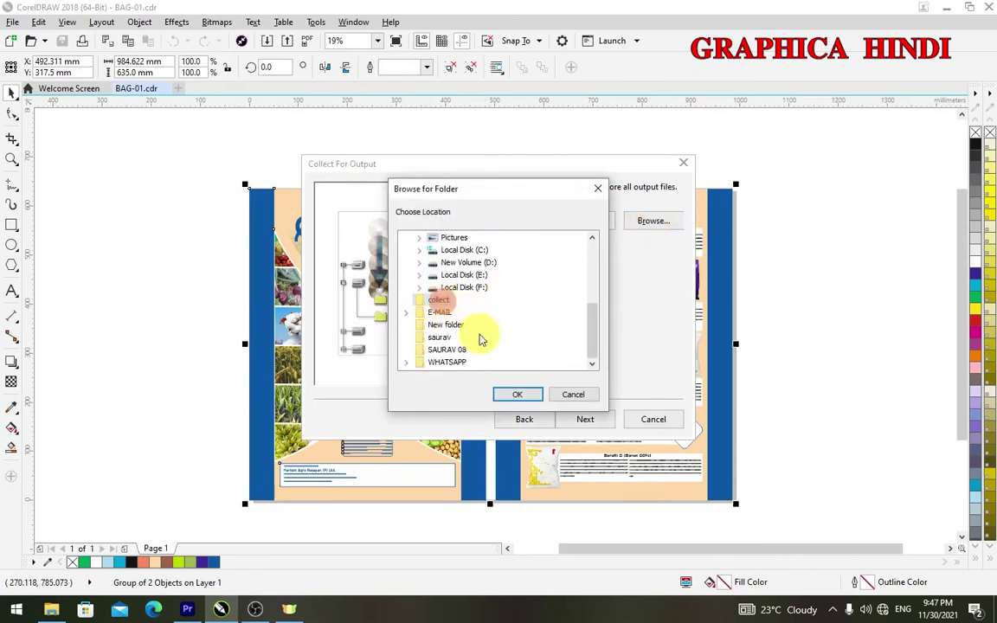
click(438, 299)
click(517, 394)
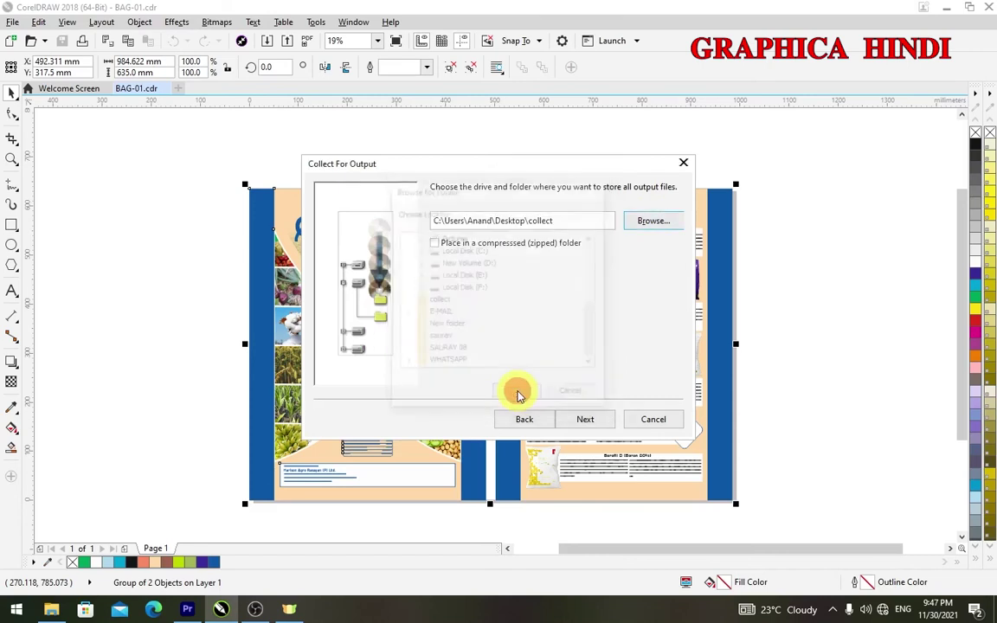
click(576, 420)
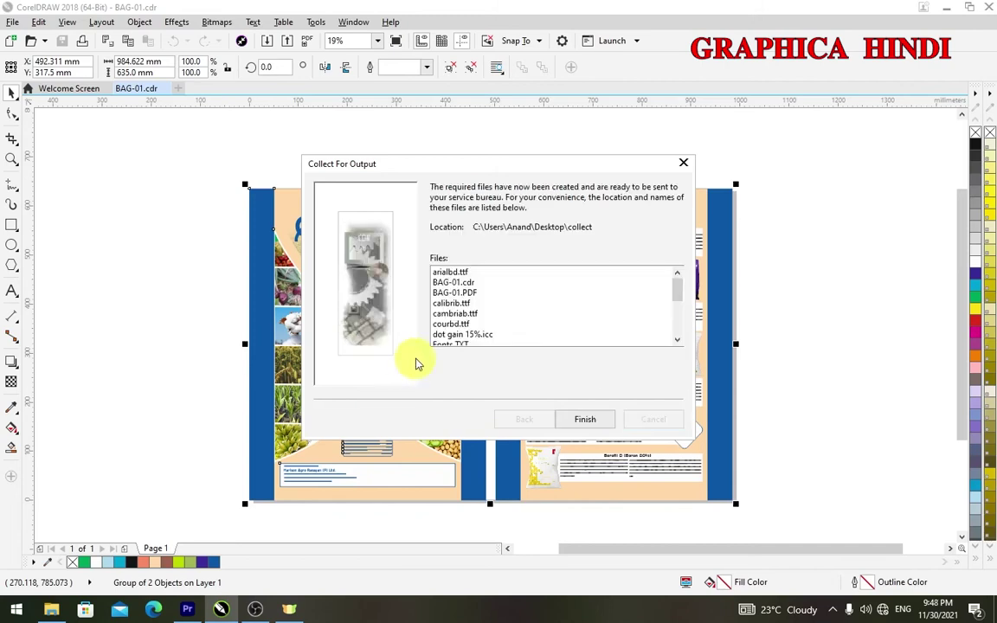
Review the list of created files, then finish Collect For Output and deselect the bag artwork
drag(679, 285, 679, 335)
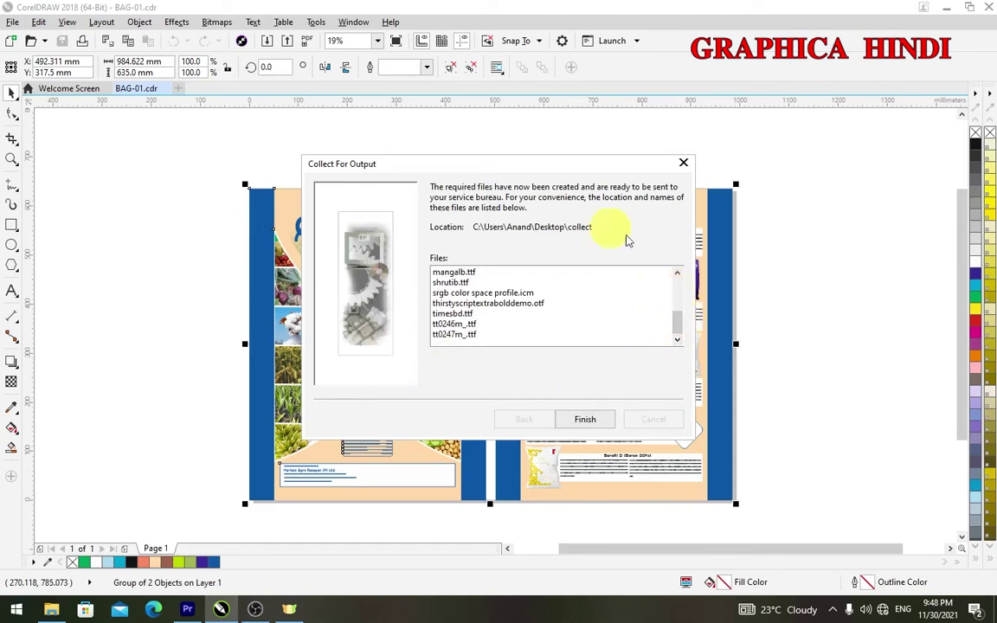
click(584, 422)
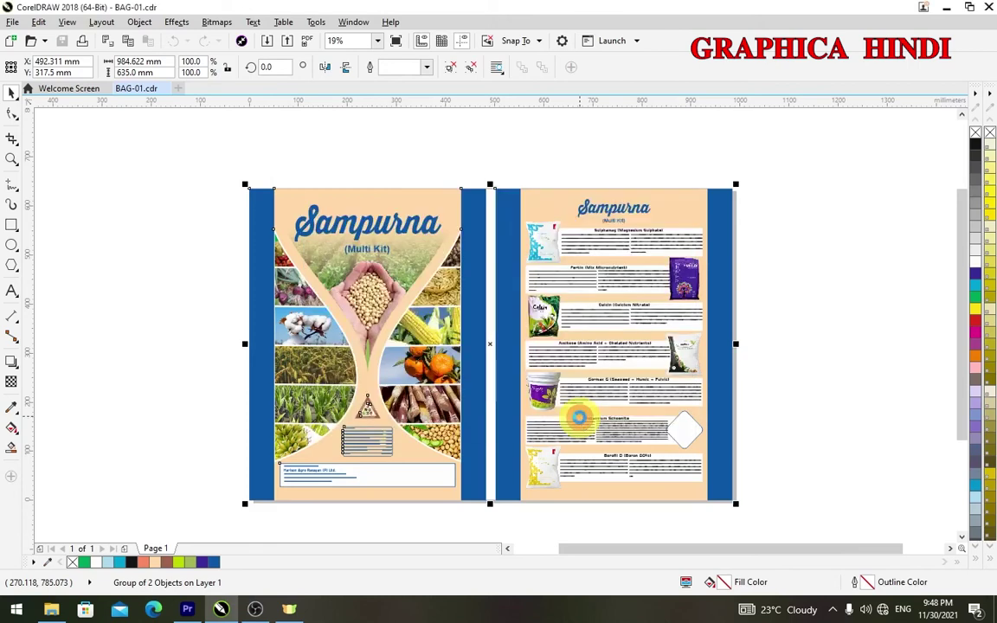
click(787, 280)
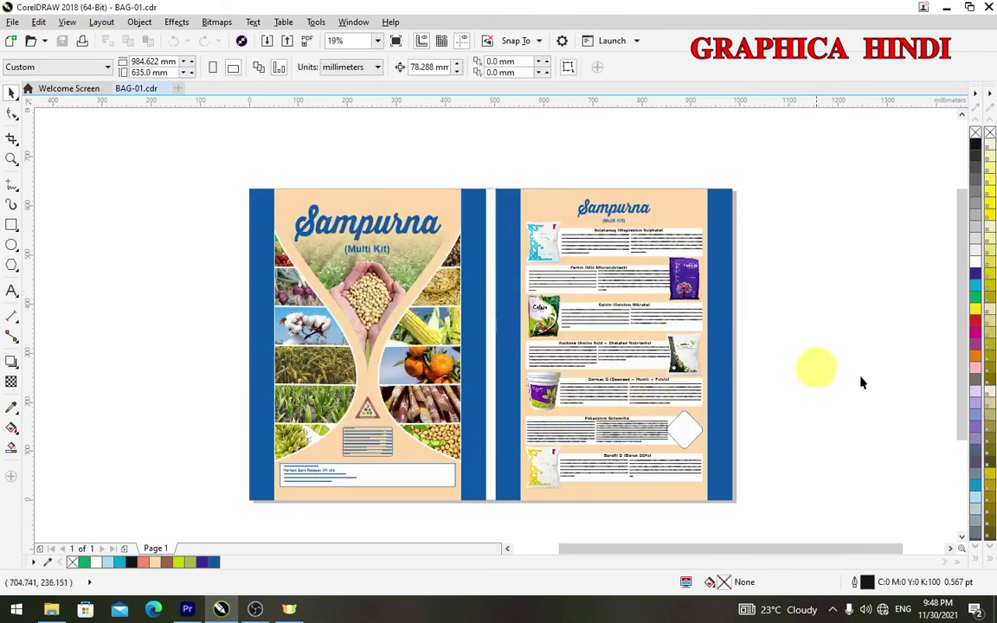
Open the collect folder from the desktop at full size, examine the collected CDR, PDF, fonts and color profiles, and switch back to CorelDRAW
key(super+d)
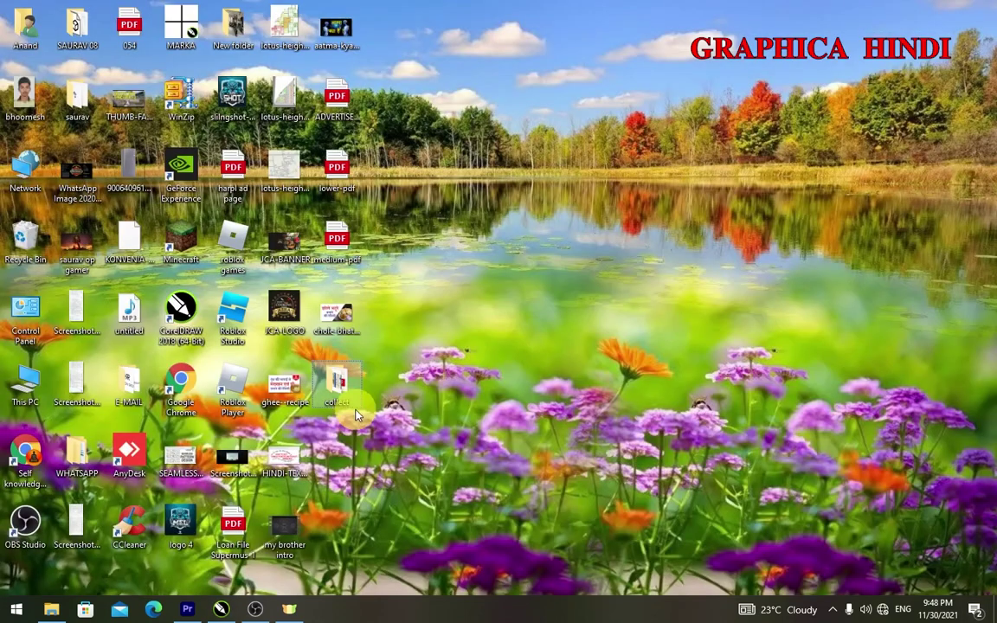
click(340, 385)
double_click(340, 384)
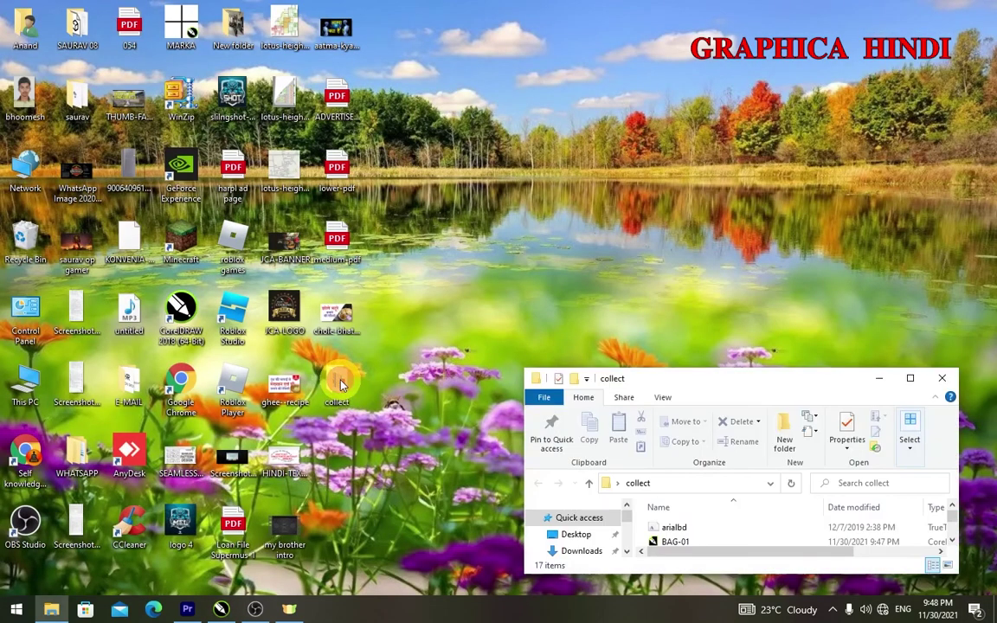
double_click(700, 379)
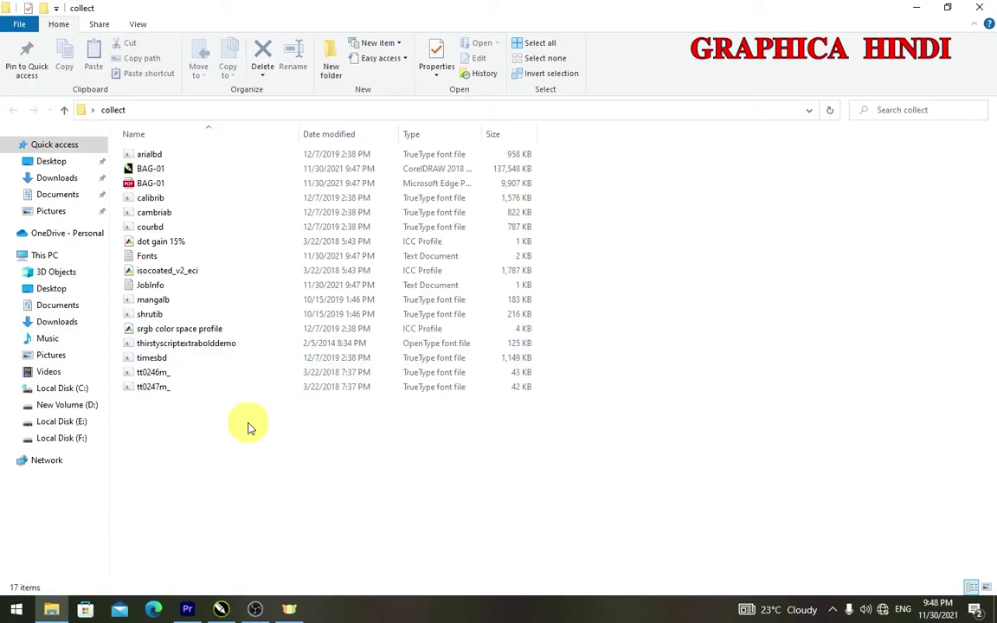
click(153, 170)
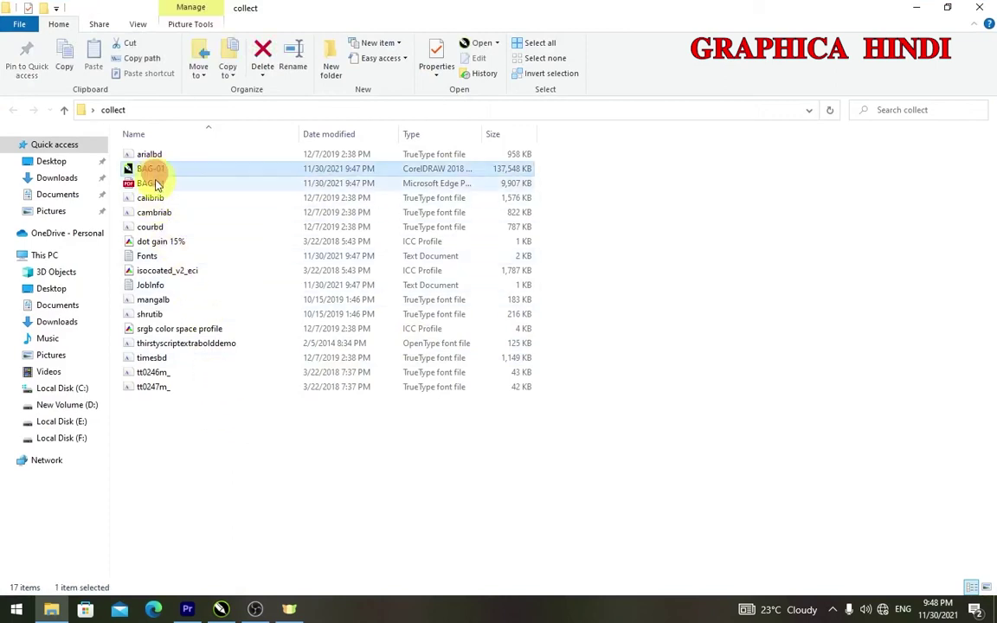
click(154, 185)
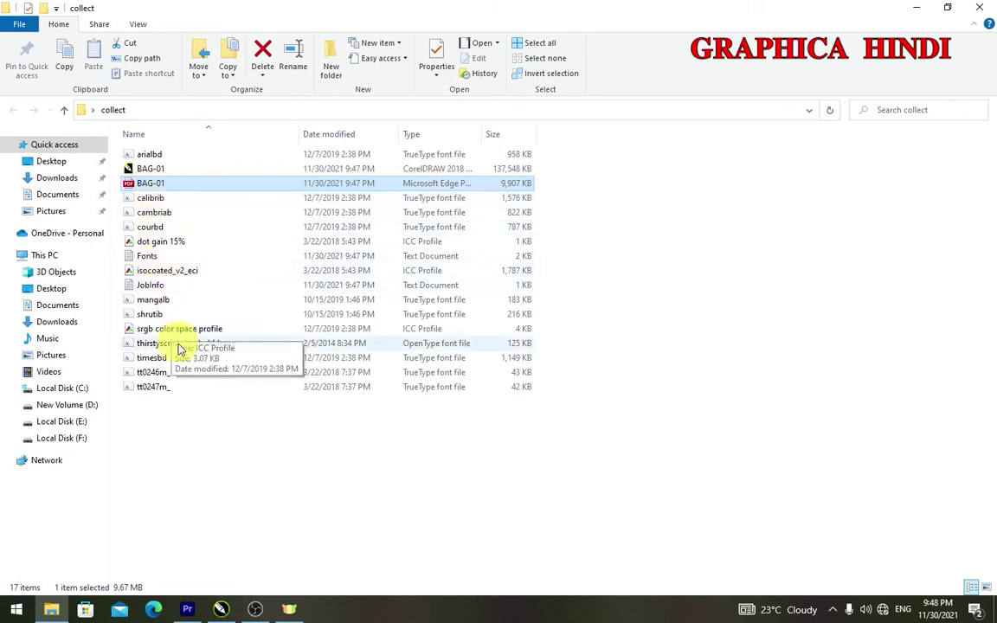
click(209, 447)
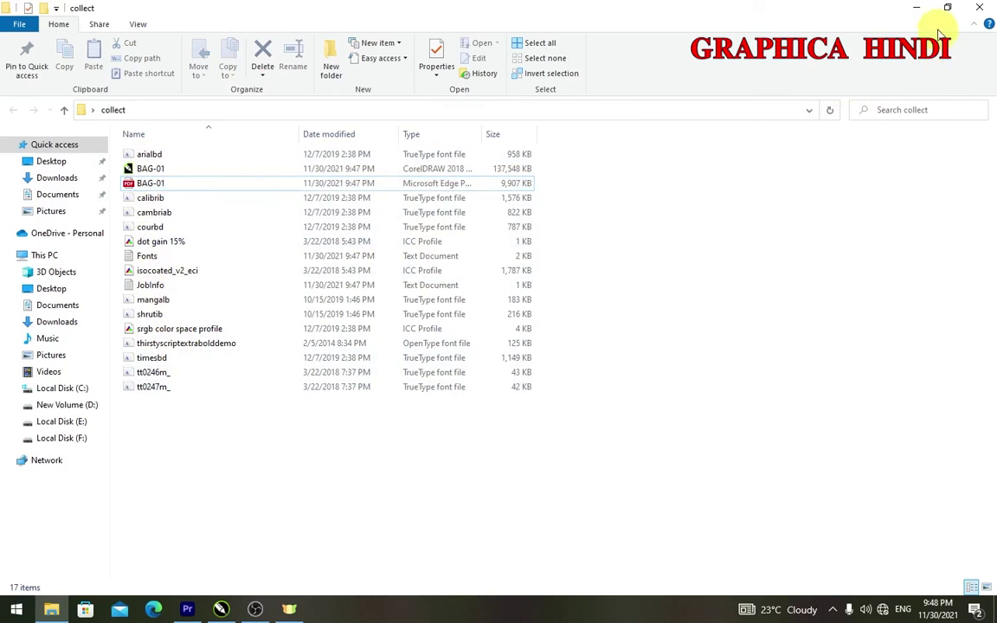
key(alt+Tab)
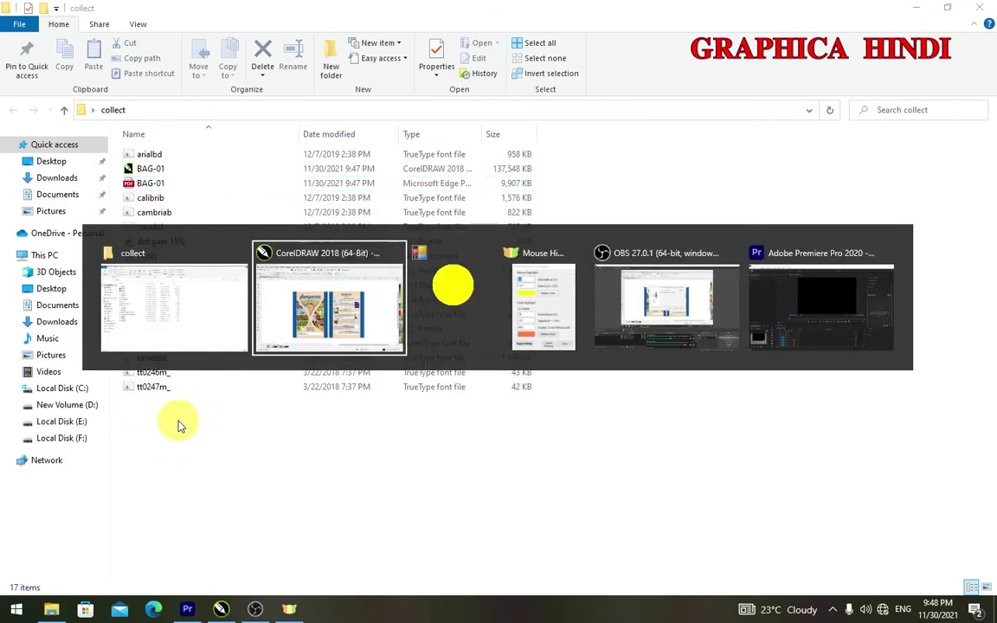